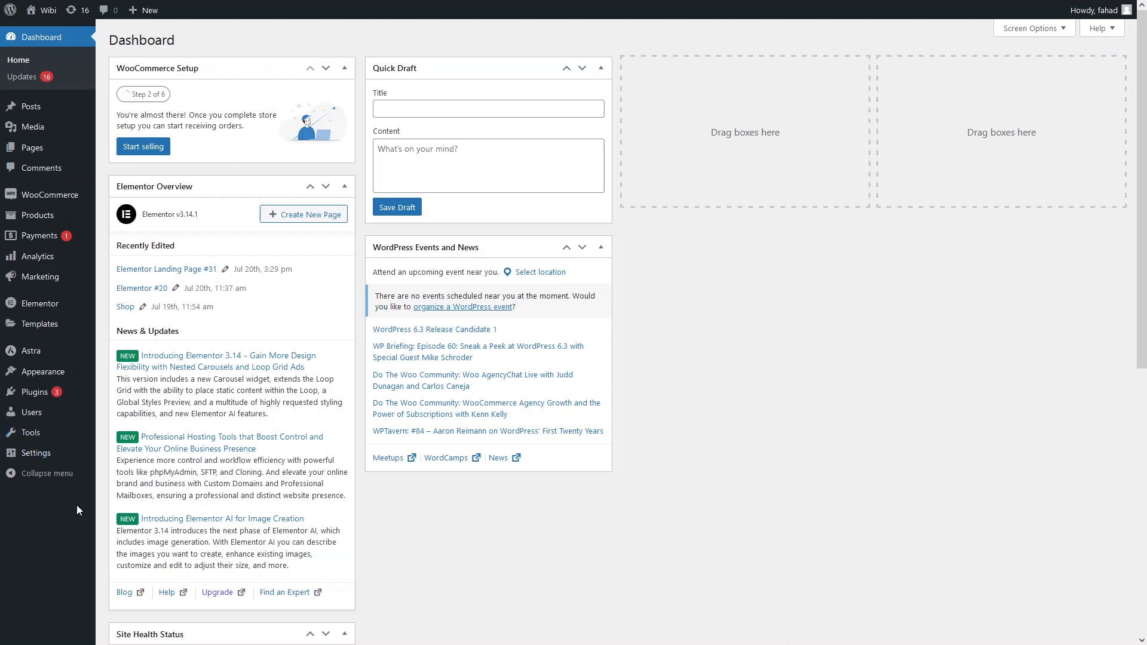
# Search the plugin directory for "Yoast duplicate", then install and activate Yoast Duplicate Post.
pyautogui.moveTo(25, 397)
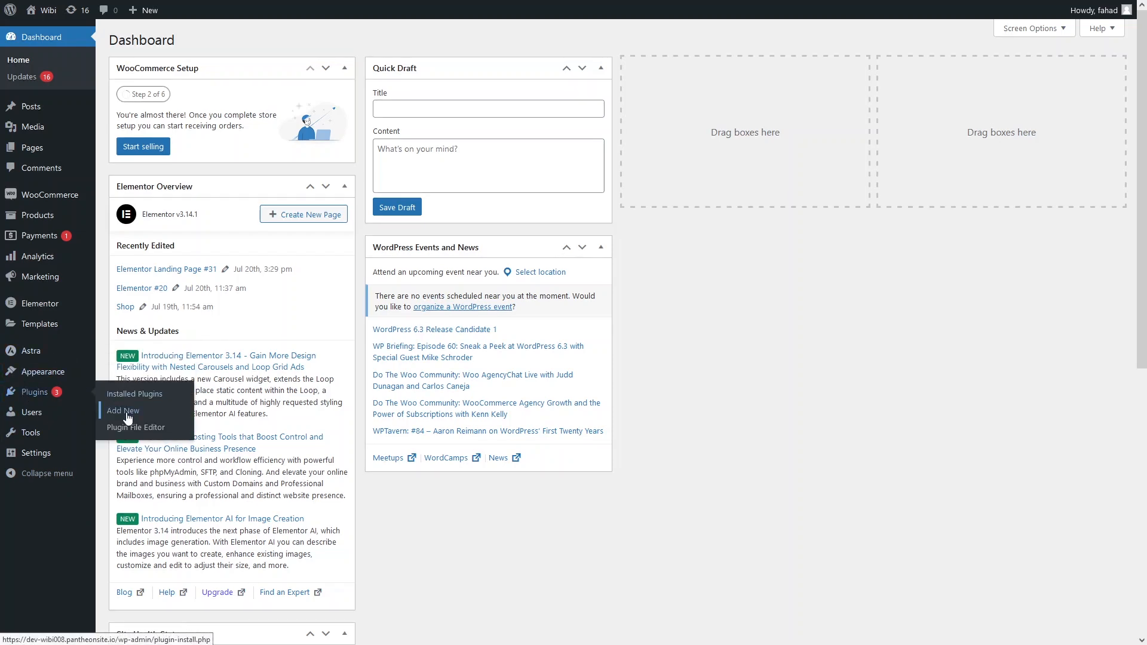
pyautogui.click(124, 411)
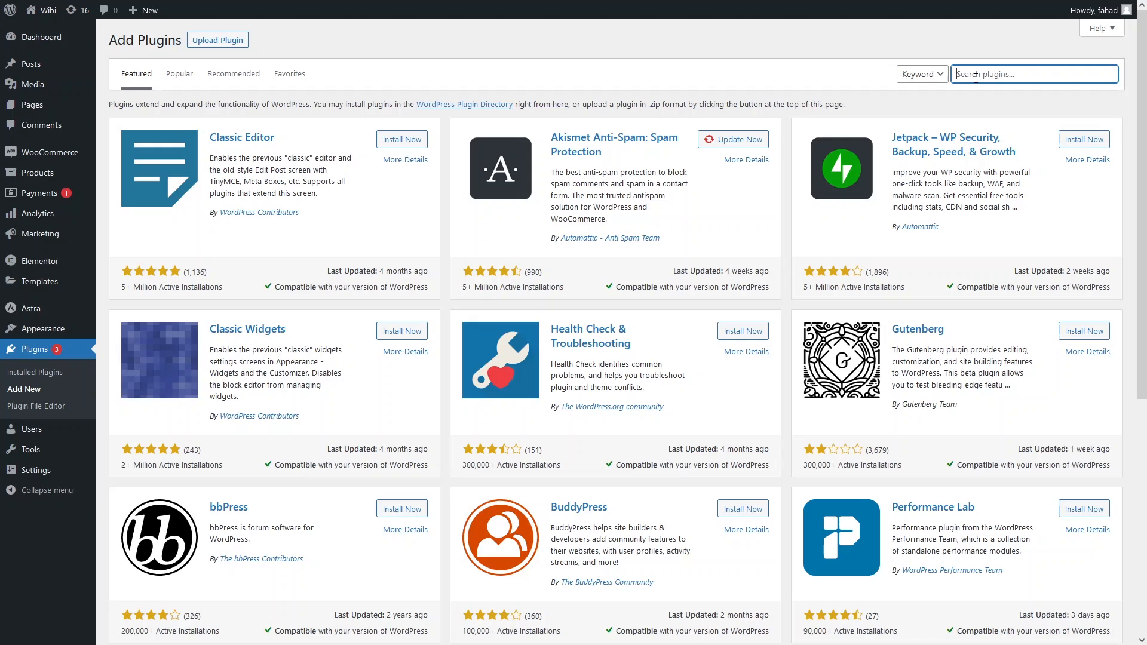
pyautogui.write('Yoast duplicate')
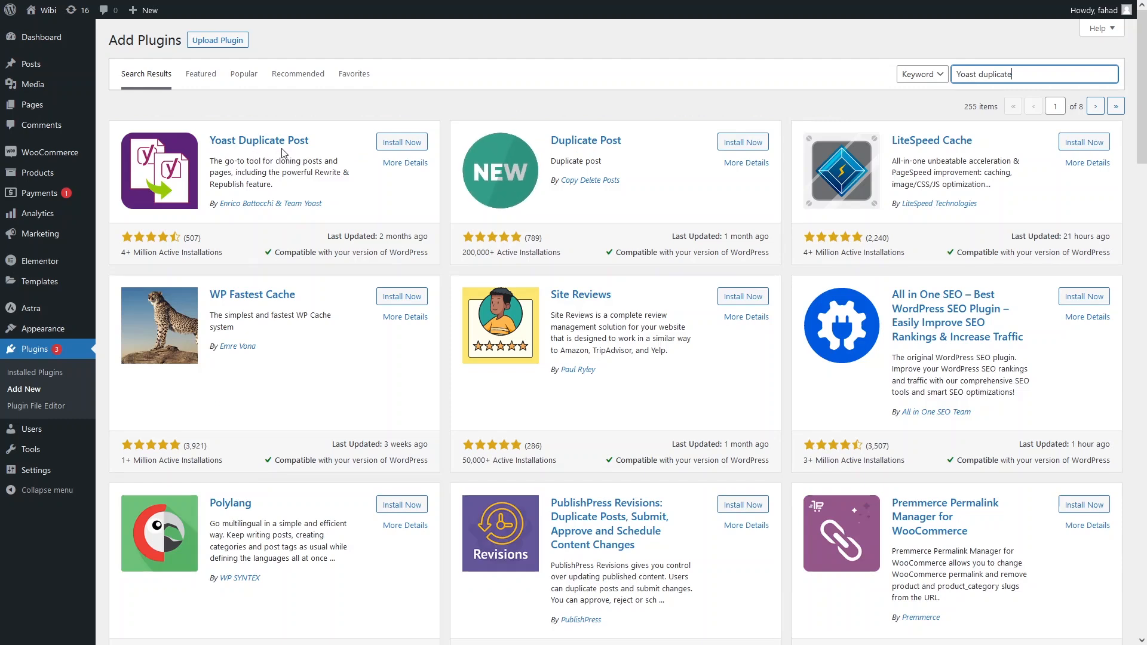
pyautogui.click(388, 149)
pyautogui.click(396, 144)
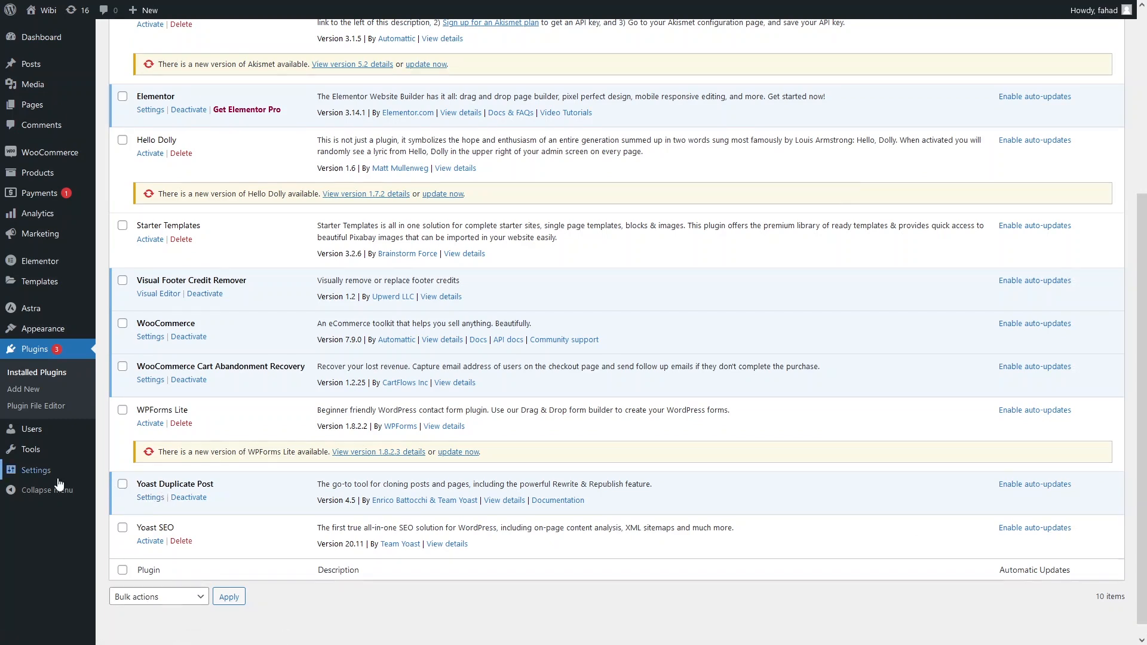
# Review the Duplicate Post options for which post and page elements to copy and save them.
pyautogui.moveTo(57, 482)
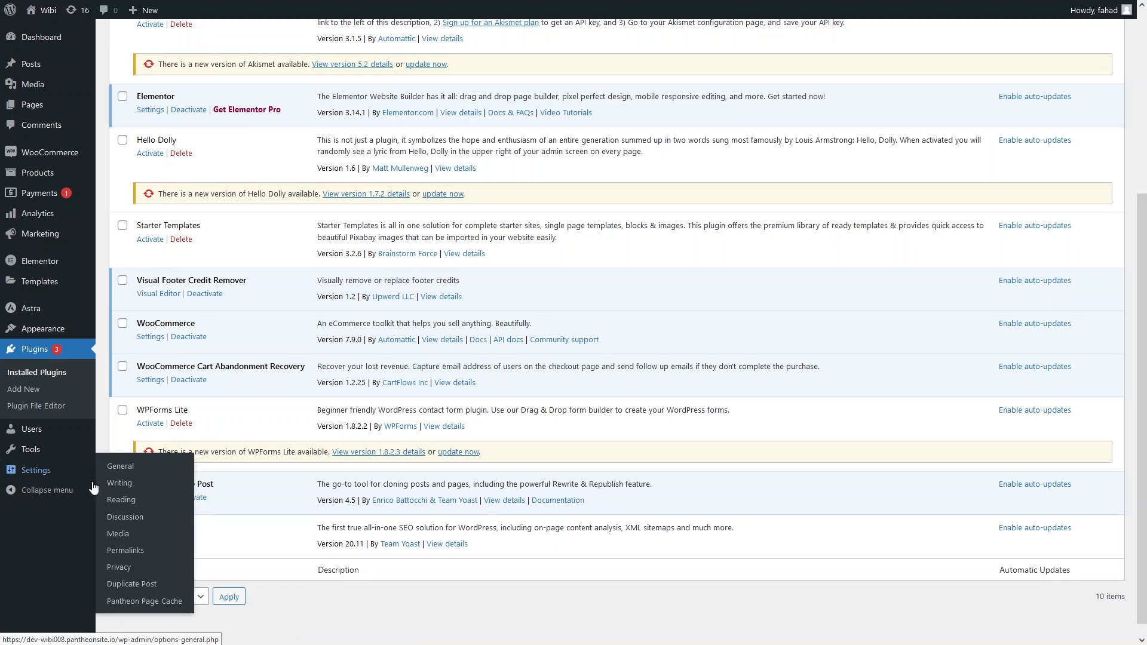
pyautogui.click(132, 585)
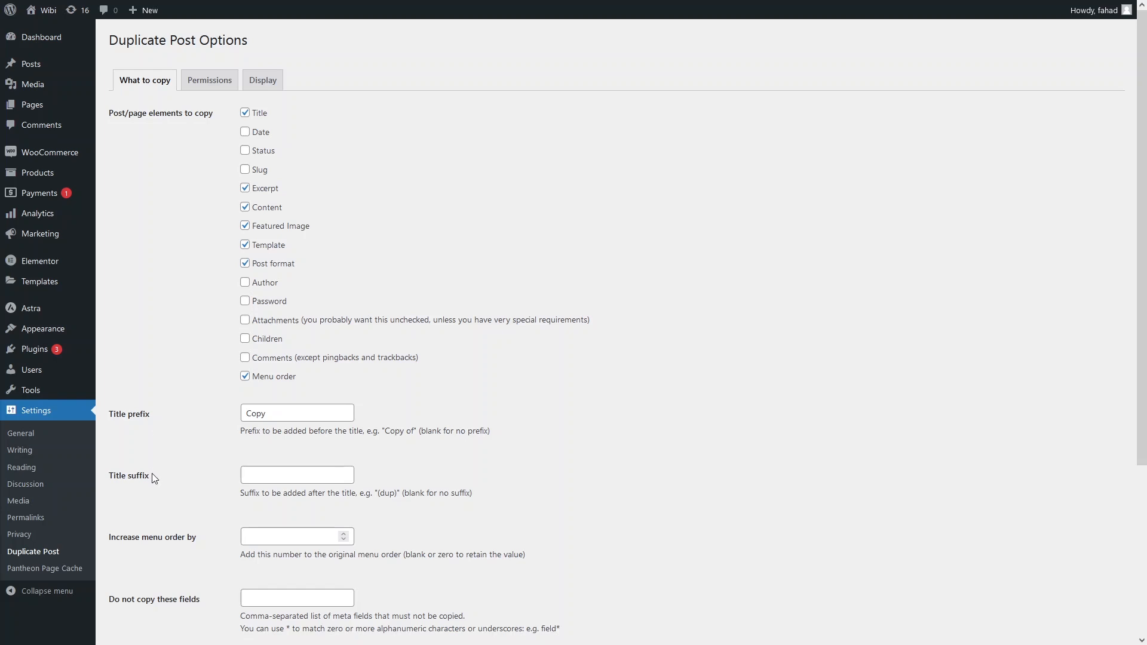
pyautogui.scroll(-4, 183, 506)
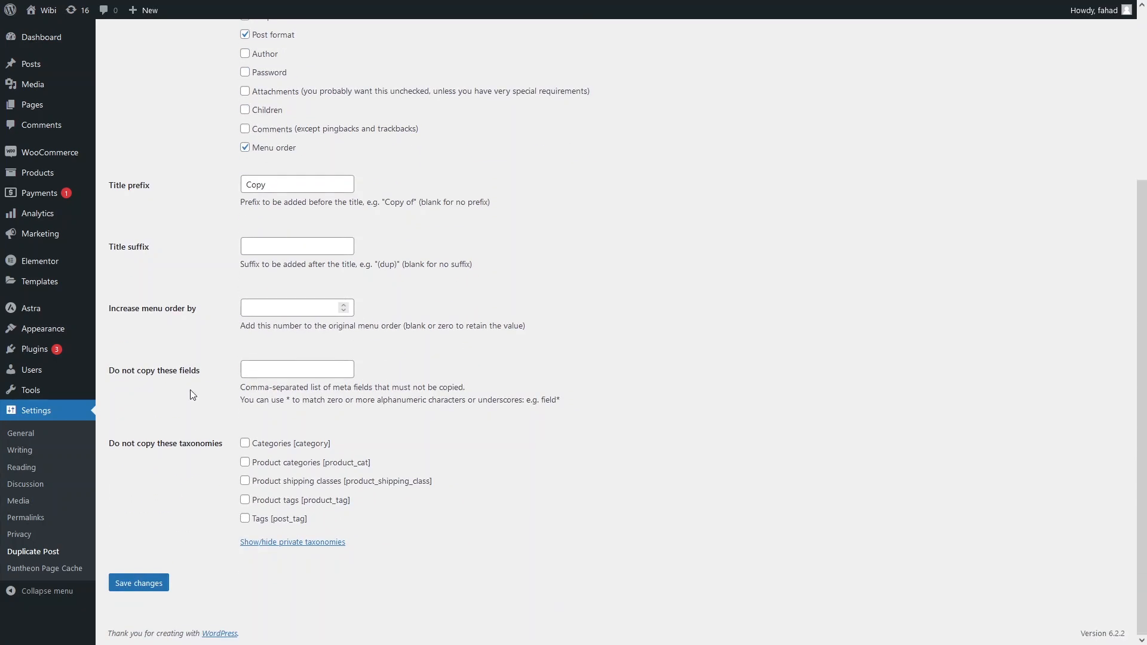
pyautogui.scroll(5, 309, 457)
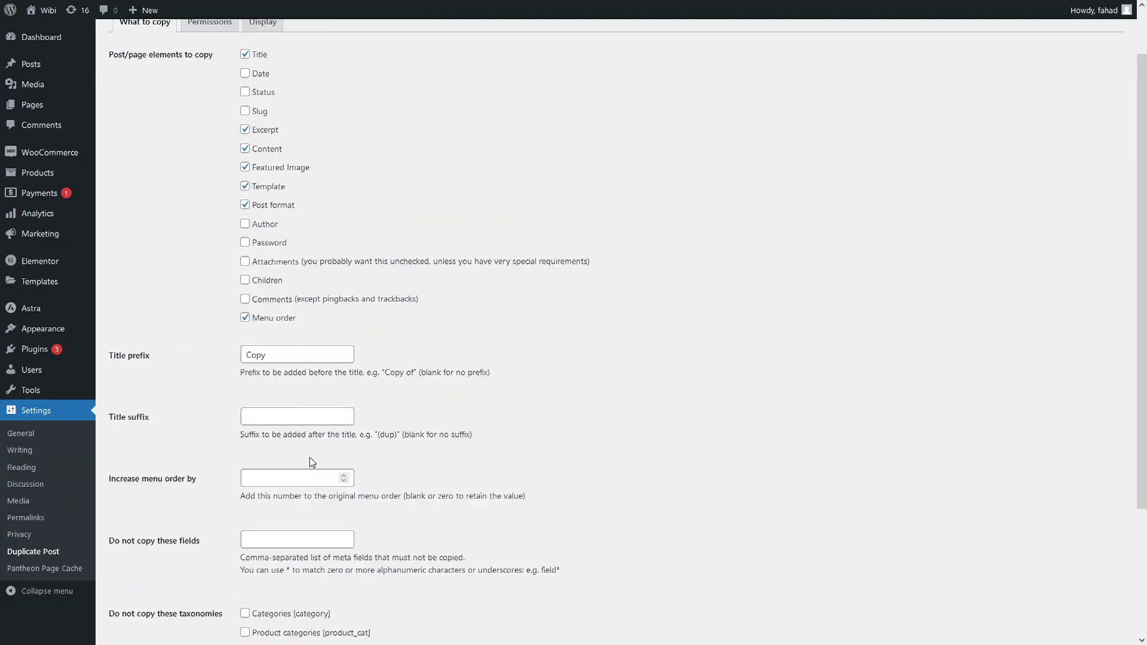
pyautogui.scroll(-5, 293, 424)
pyautogui.click(138, 582)
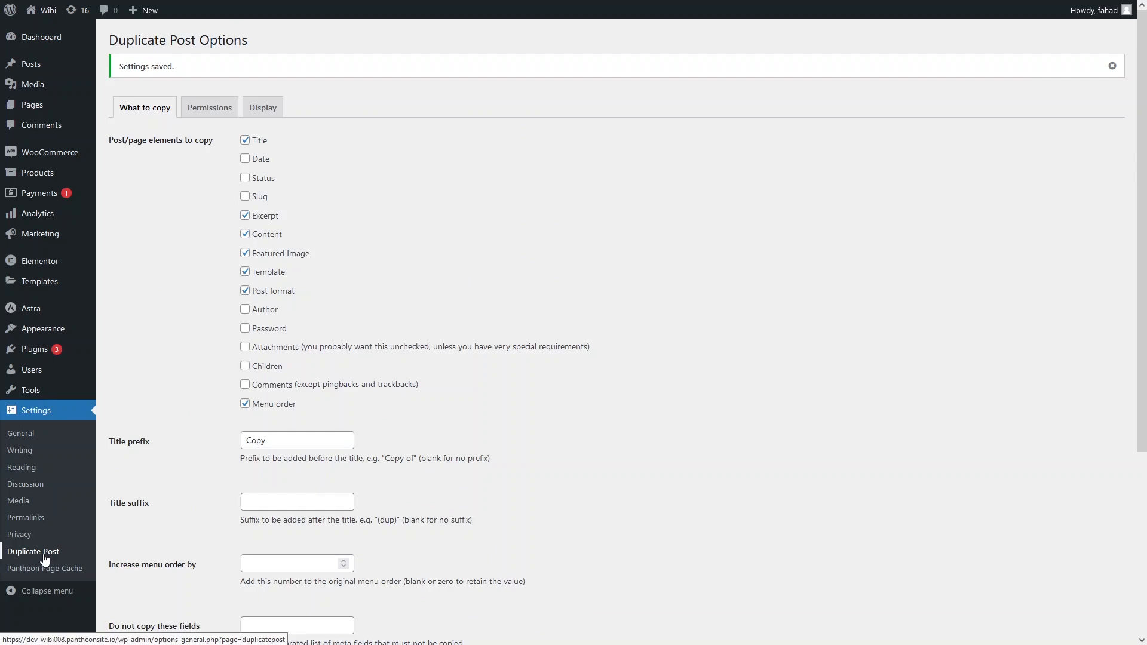
# Review the roles allowed to copy and the enabled post types in the Duplicate Post permissions.
pyautogui.click(225, 107)
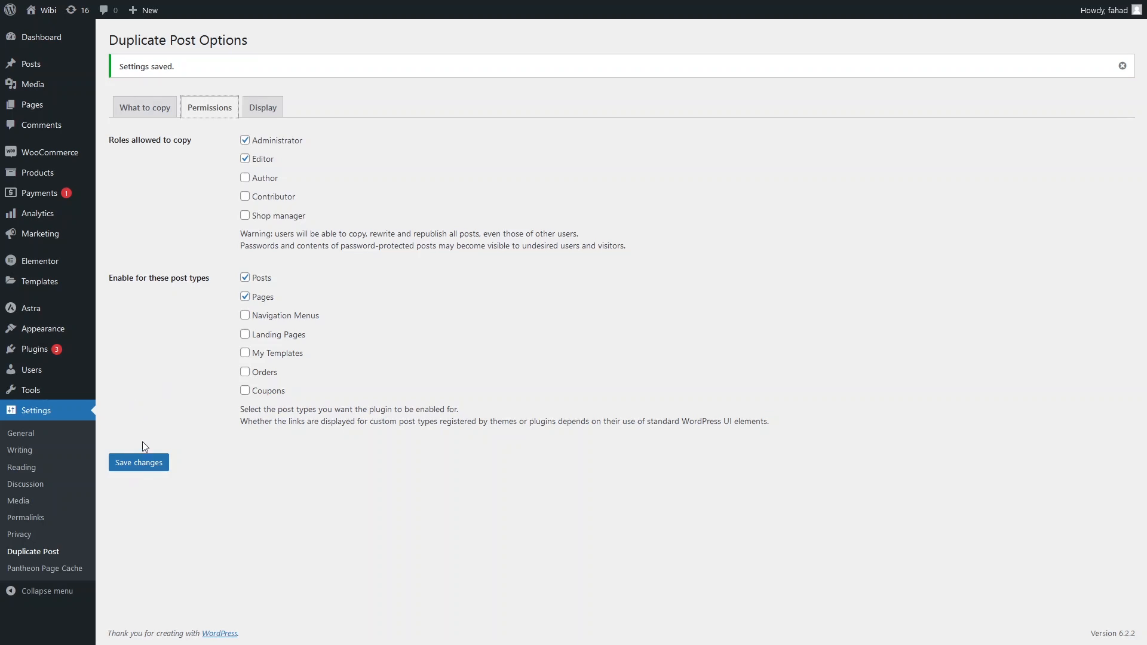
pyautogui.moveTo(114, 281); pyautogui.dragTo(201, 276)
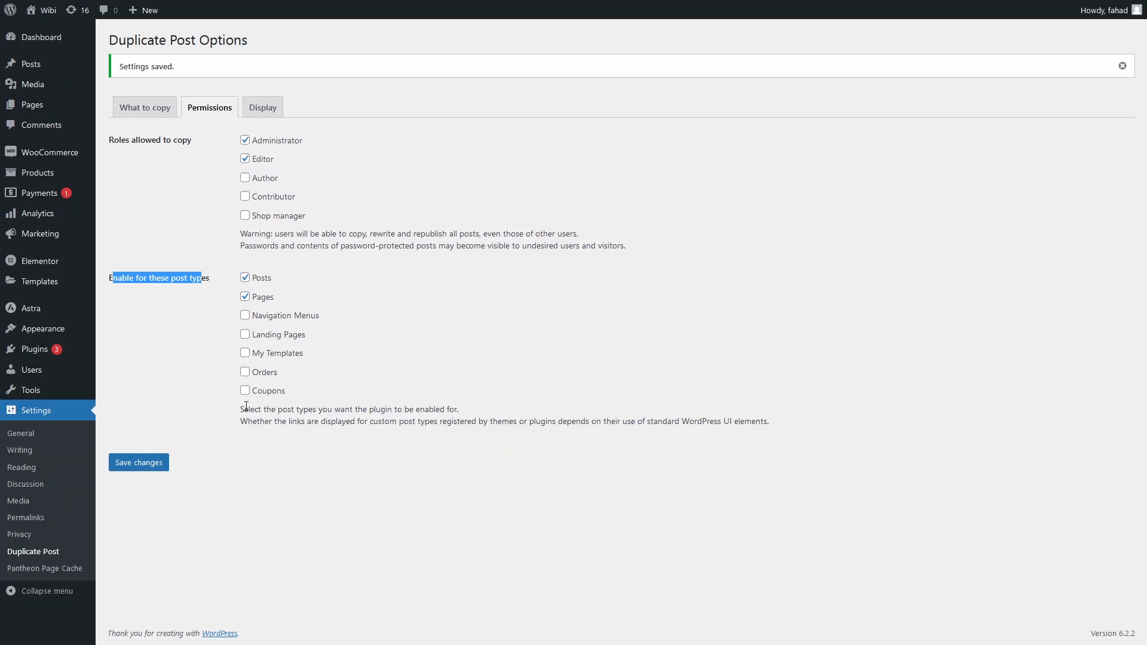
pyautogui.moveTo(240, 409); pyautogui.dragTo(429, 414)
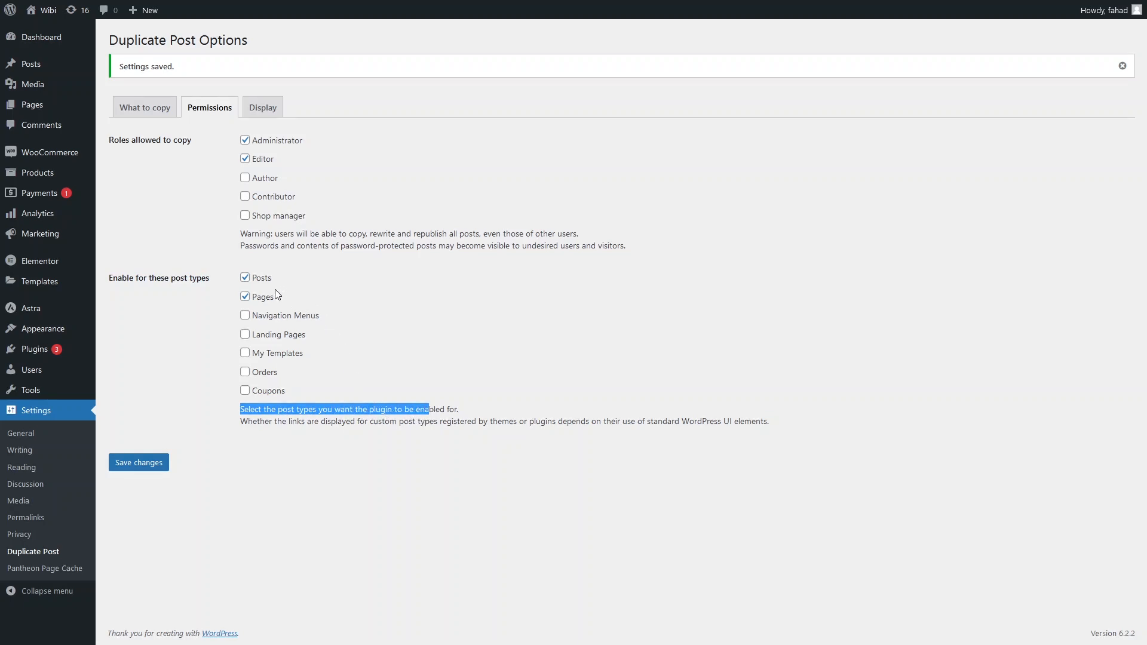
pyautogui.click(143, 356)
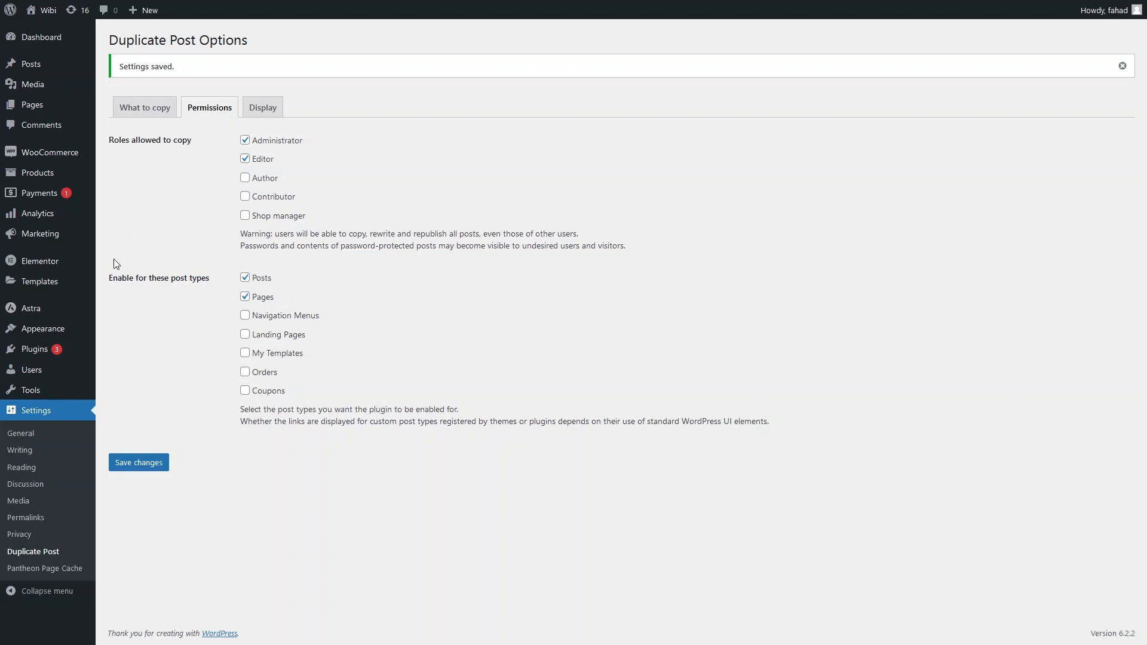
# View the original Sample Page from the pages list in a separate browser tab and look through its content.
pyautogui.click(51, 107)
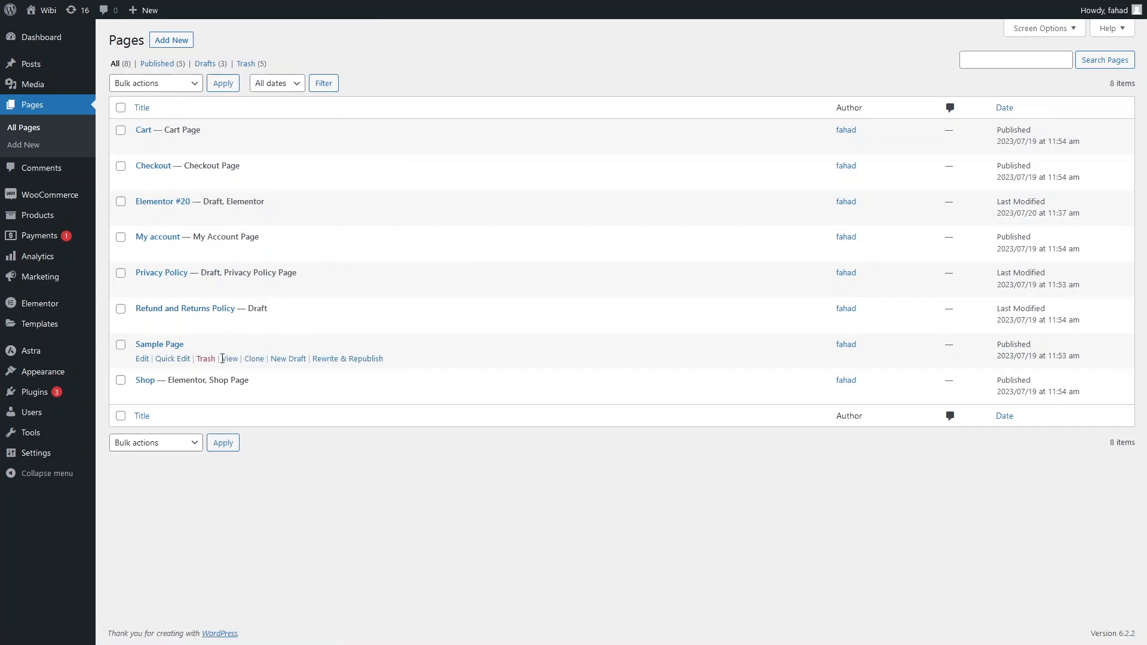
pyautogui.middleClick(230, 358)
pyautogui.click(226, 9)
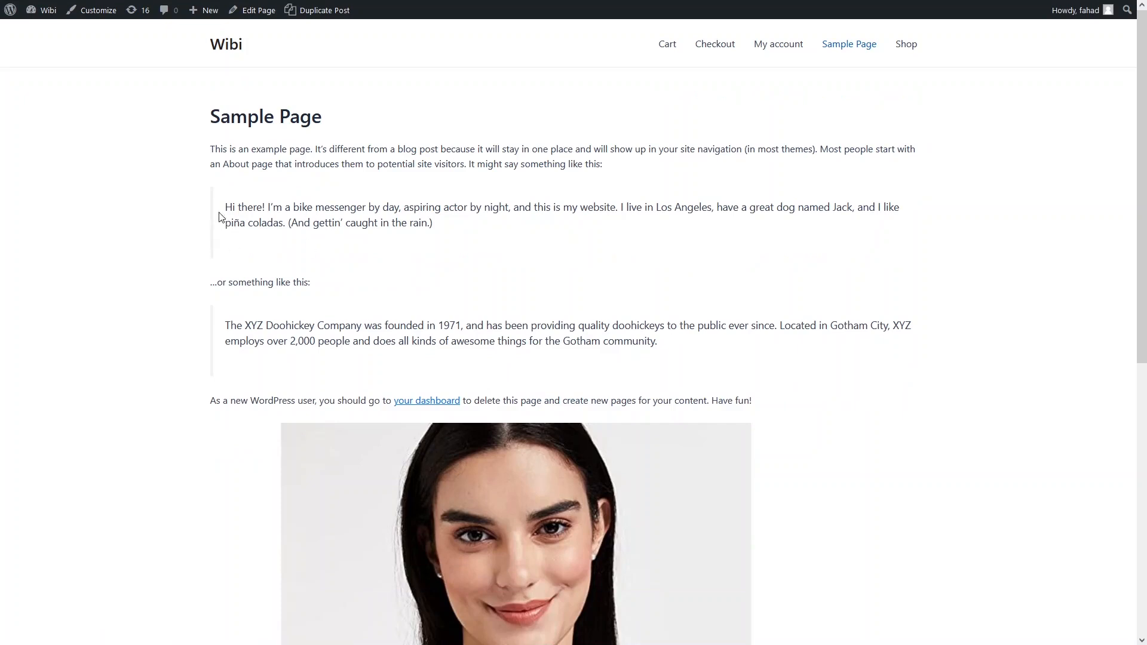
pyautogui.scroll(-3, 289, 340)
pyautogui.scroll(-1, 370, 374)
pyautogui.scroll(4, 366, 368)
pyautogui.moveTo(179, 2)
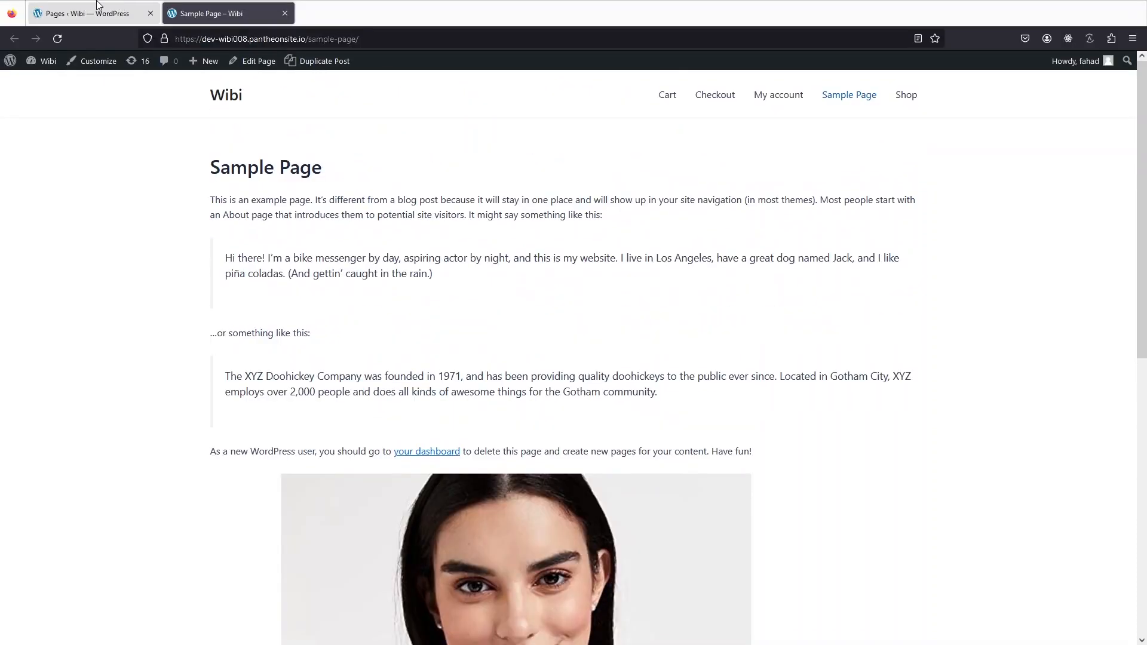
# Clone Sample Page from the pages list and preview the resulting draft.
pyautogui.click(114, 10)
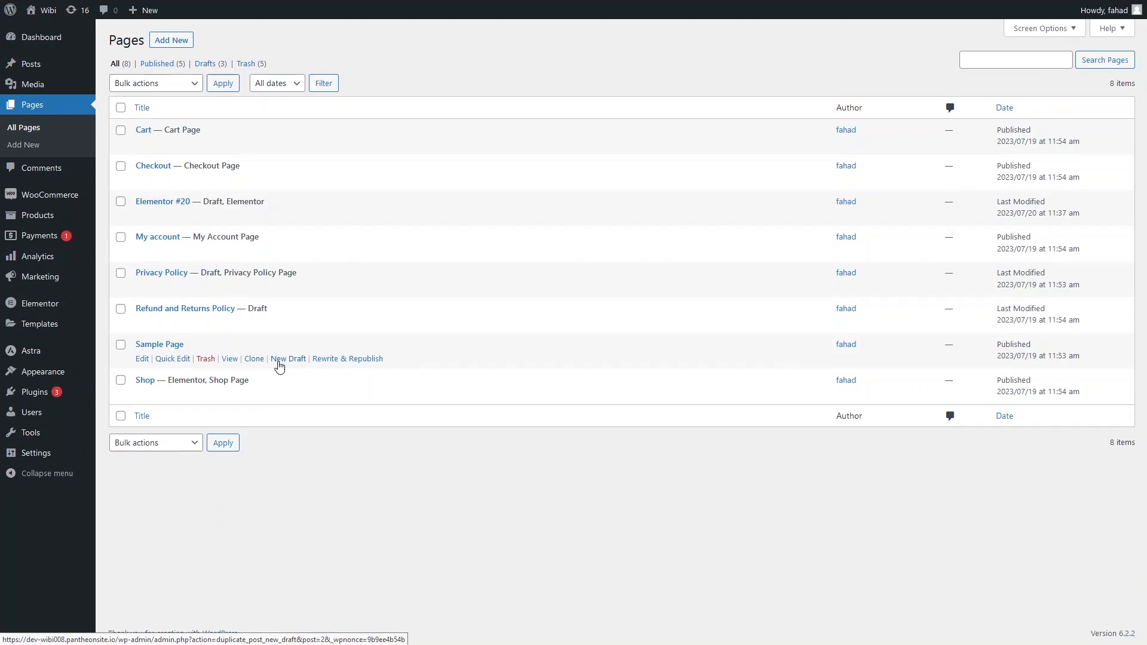
pyautogui.click(255, 360)
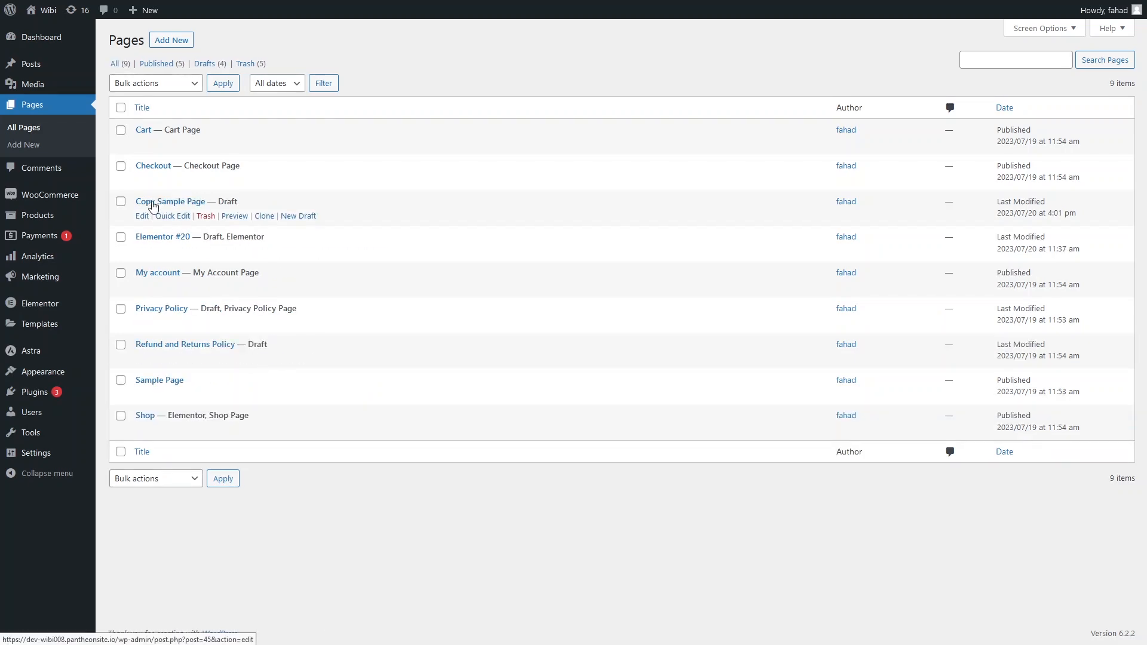
pyautogui.click(233, 218)
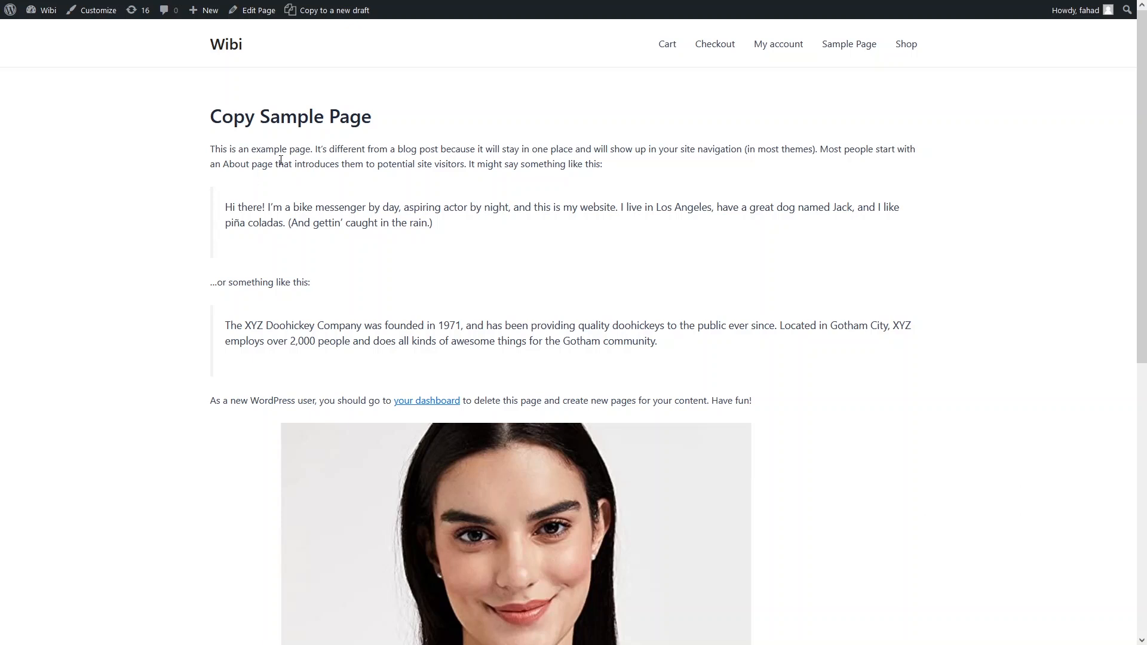
pyautogui.moveTo(298, 3)
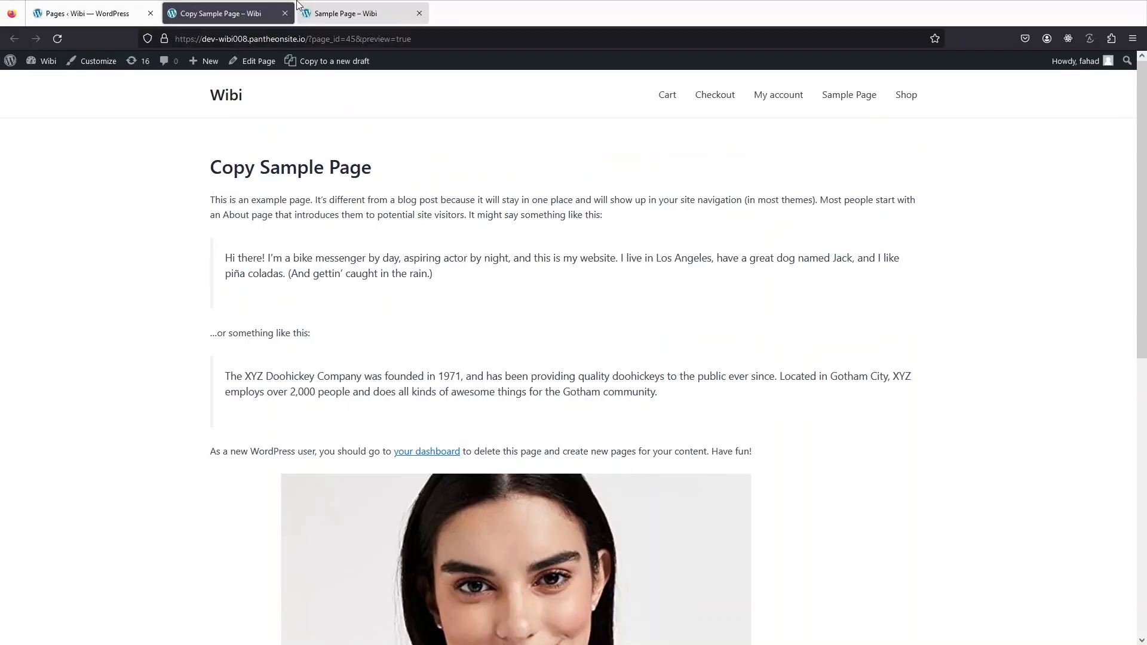
# Move the Copy Sample Page draft to the trash.
pyautogui.click(97, 6)
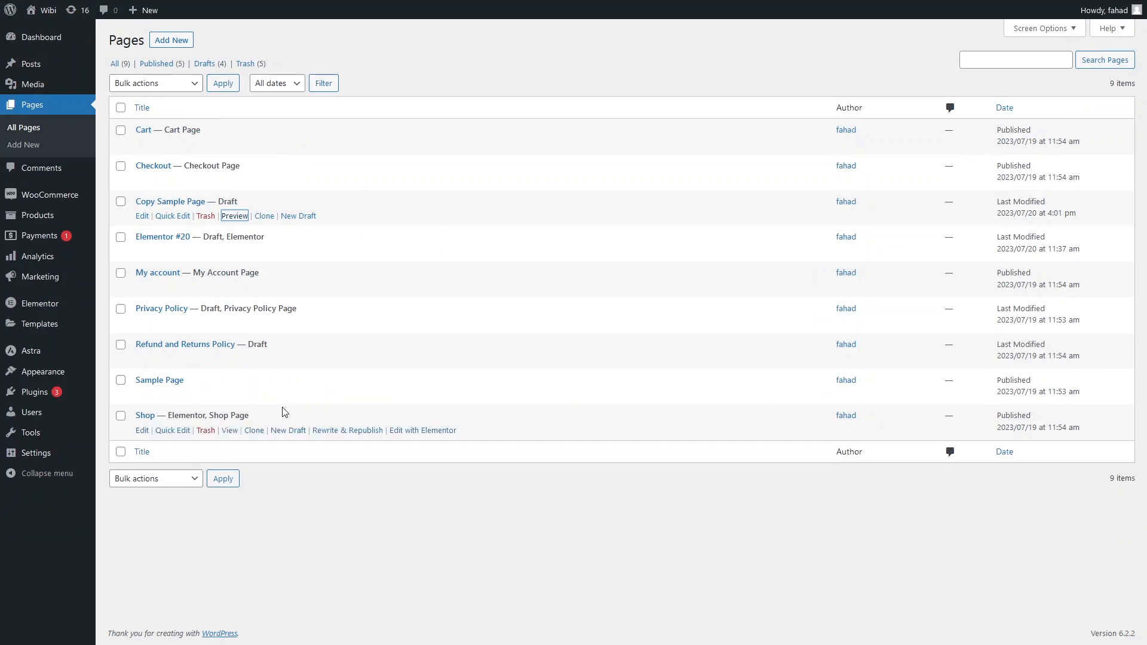
pyautogui.click(207, 216)
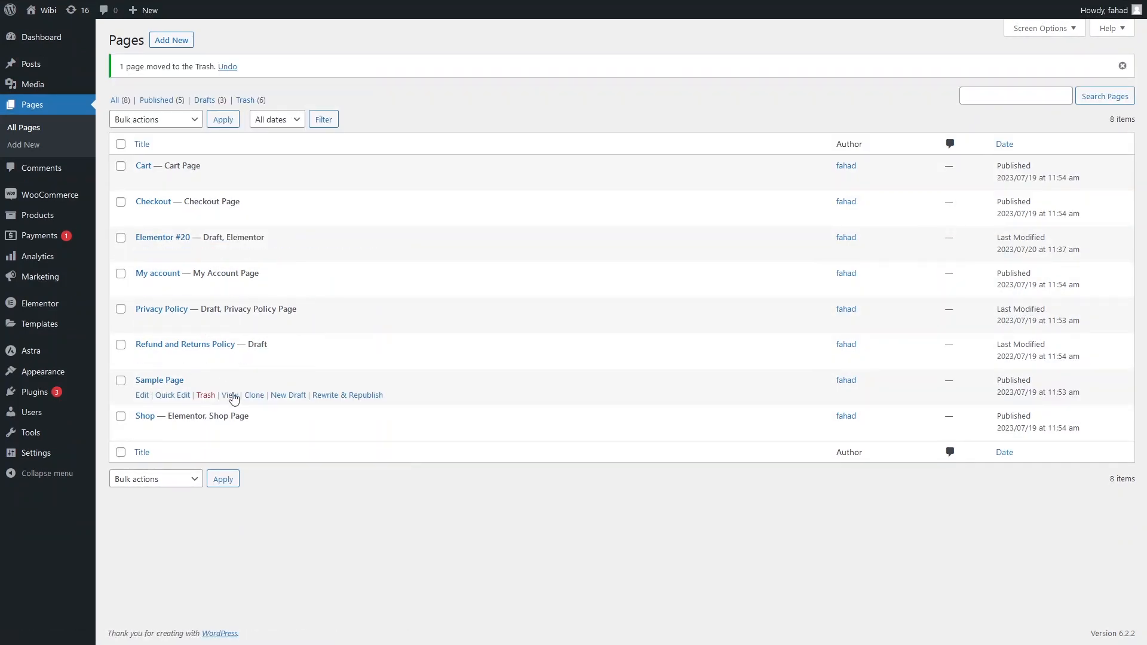
# Copy Sample Page to a new draft in the editor and publish it as Copy Sample Page.
pyautogui.click(288, 396)
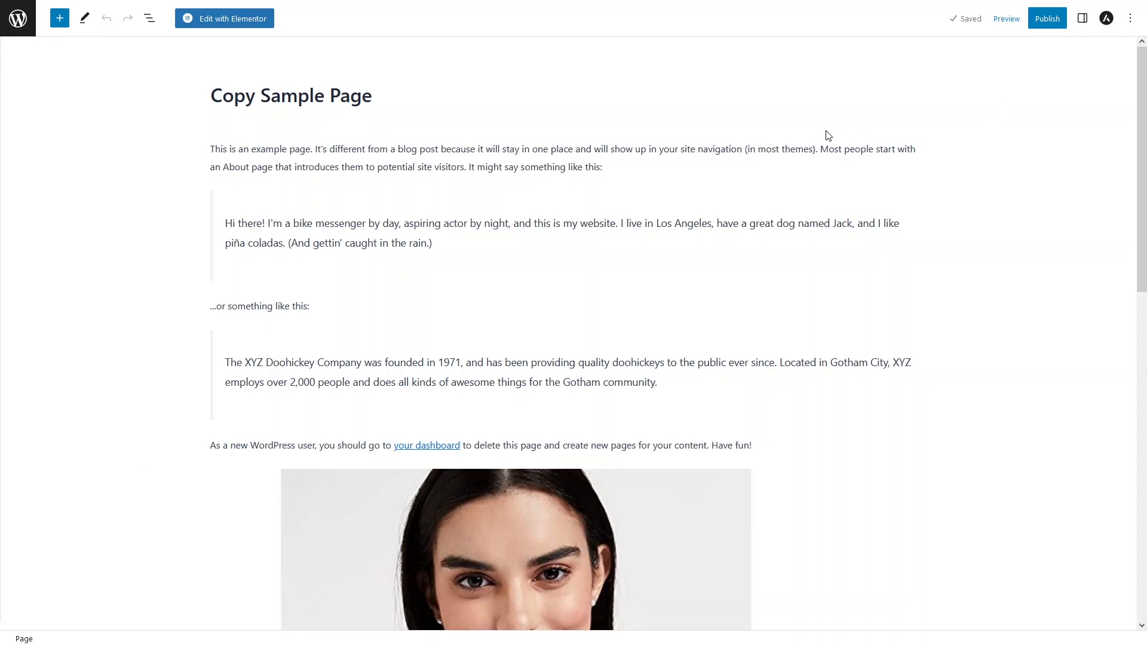
pyautogui.click(1047, 19)
pyautogui.click(1030, 19)
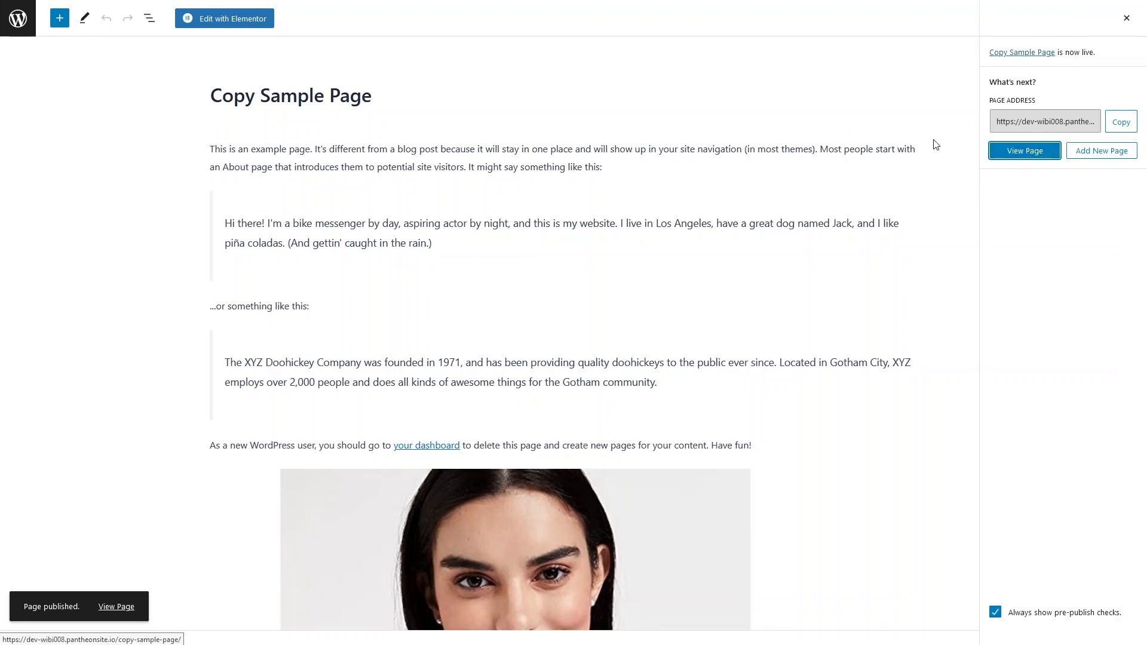
pyautogui.click(747, 97)
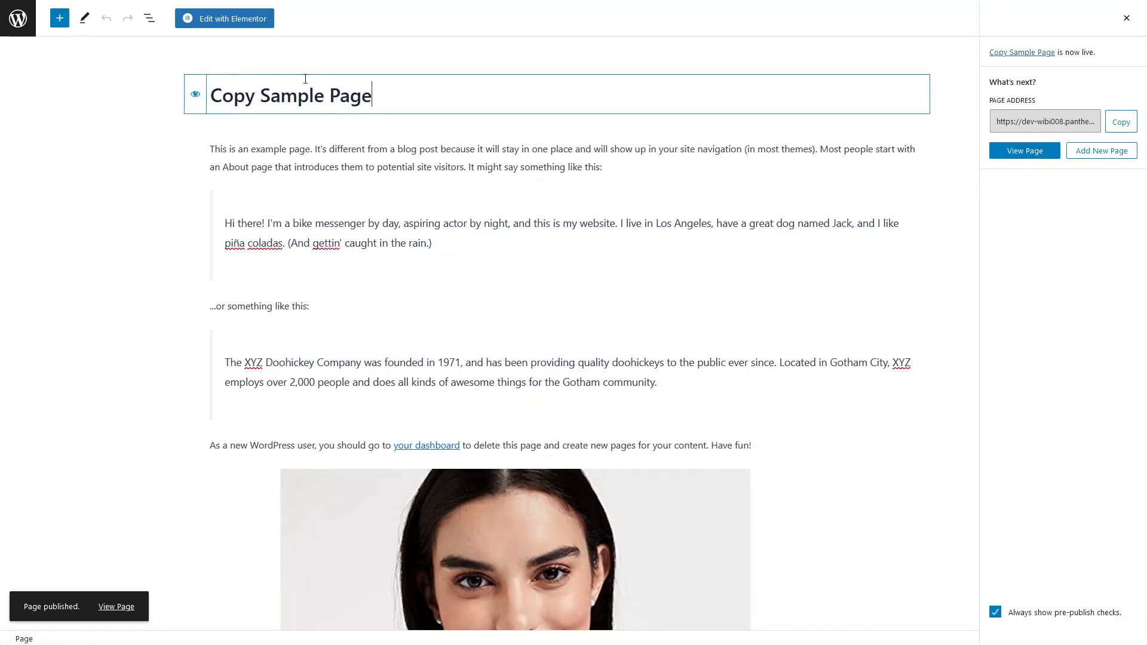
# Check the published Copy Sample Page on the live site.
pyautogui.click(15, 23)
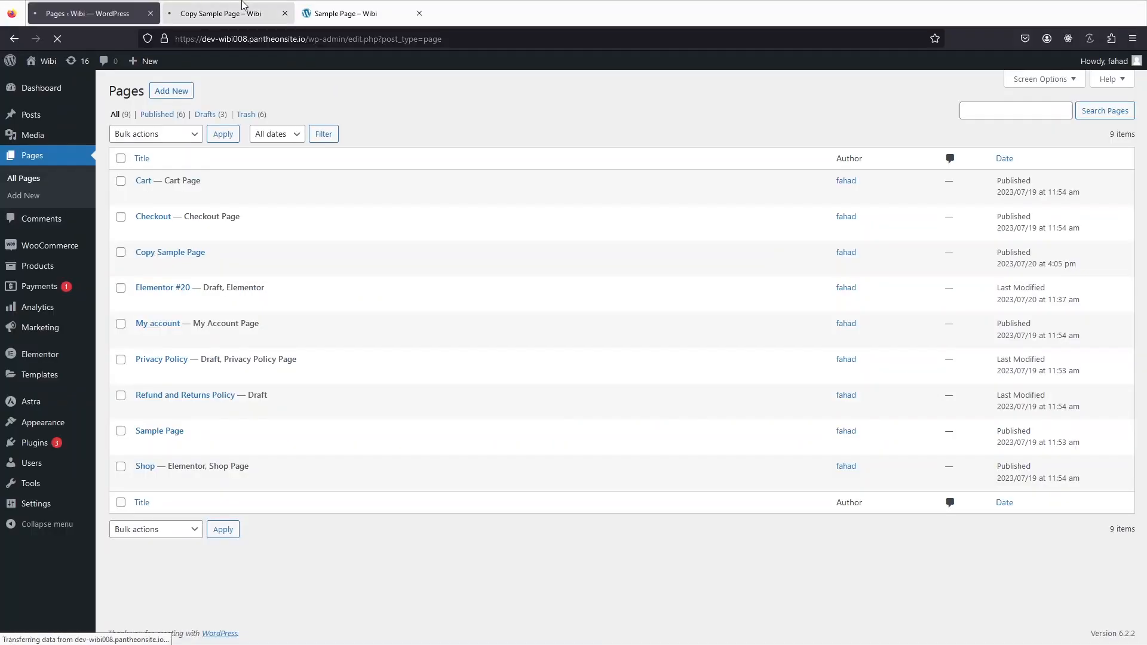
pyautogui.click(229, 20)
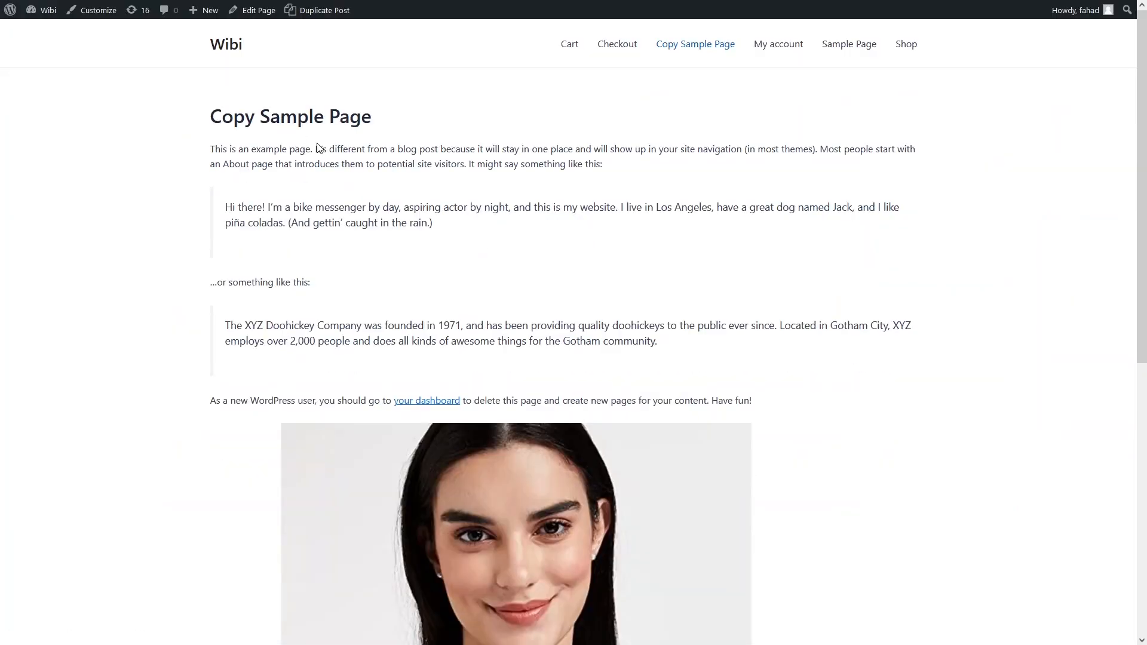
pyautogui.scroll(-8, 317, 155)
pyautogui.scroll(8, 321, 158)
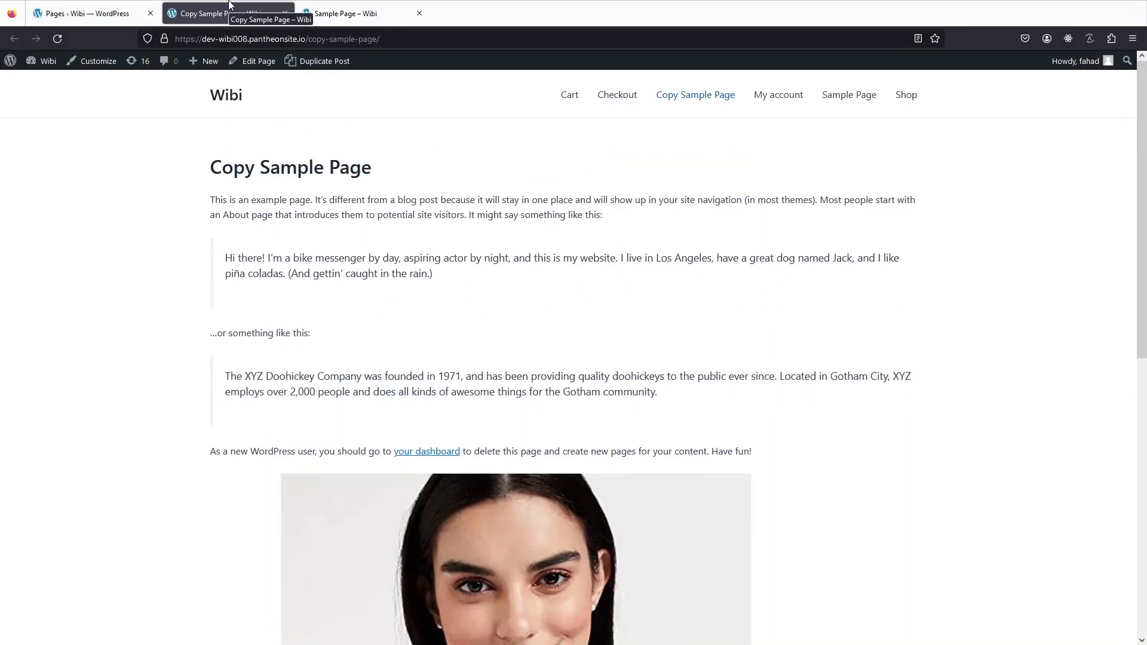
# Move the published Copy Sample Page to the trash.
pyautogui.click(74, 9)
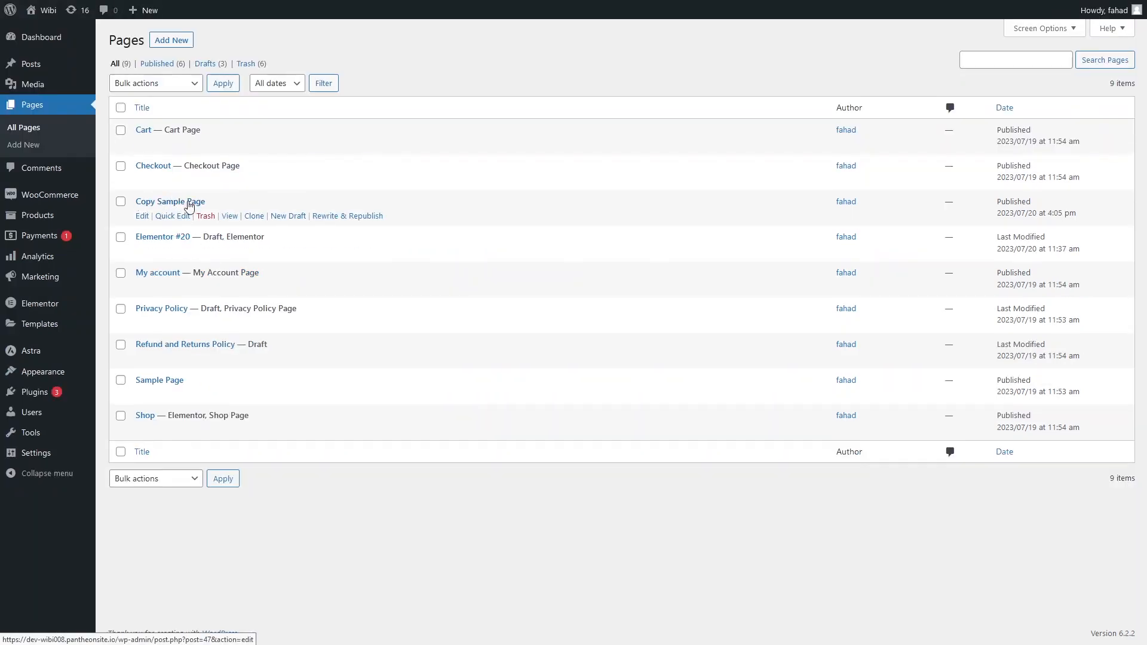
pyautogui.click(205, 216)
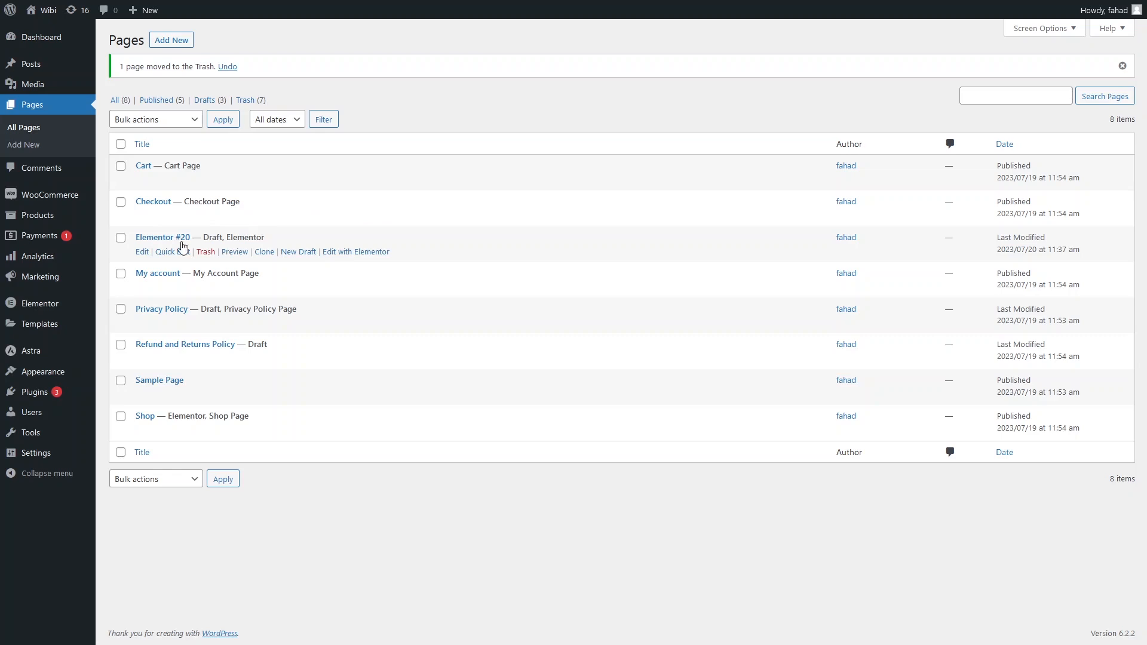
# Bulk clone the Elementor #20, Privacy Policy, Refund and Returns Policy and Sample Page pages.
pyautogui.click(122, 238)
pyautogui.click(121, 309)
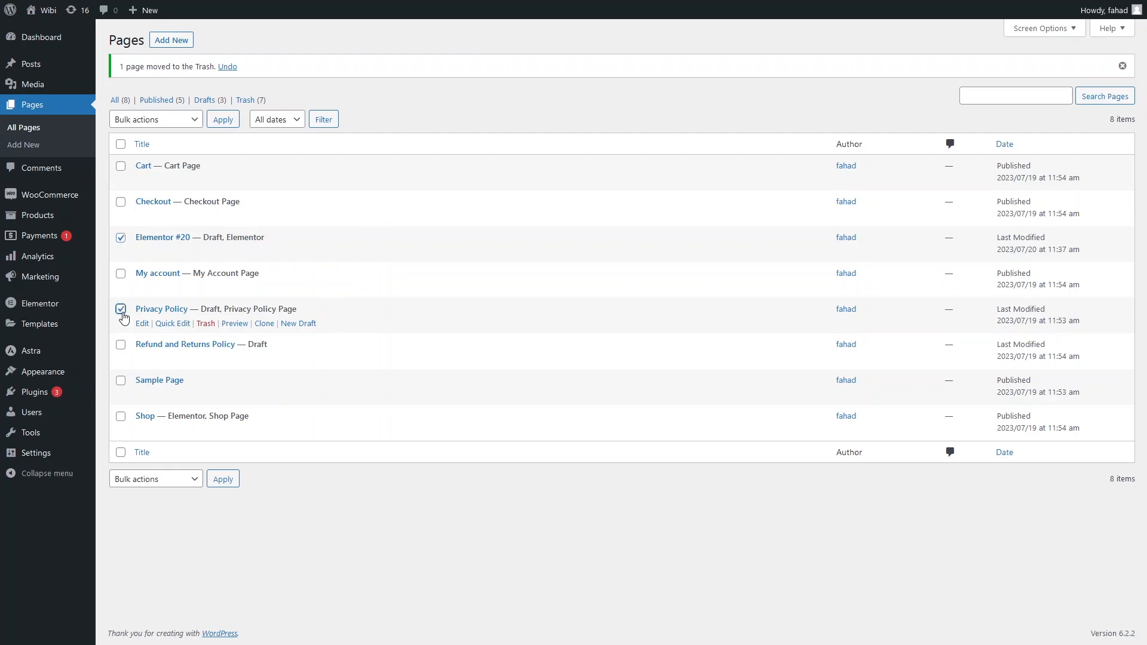
pyautogui.click(120, 346)
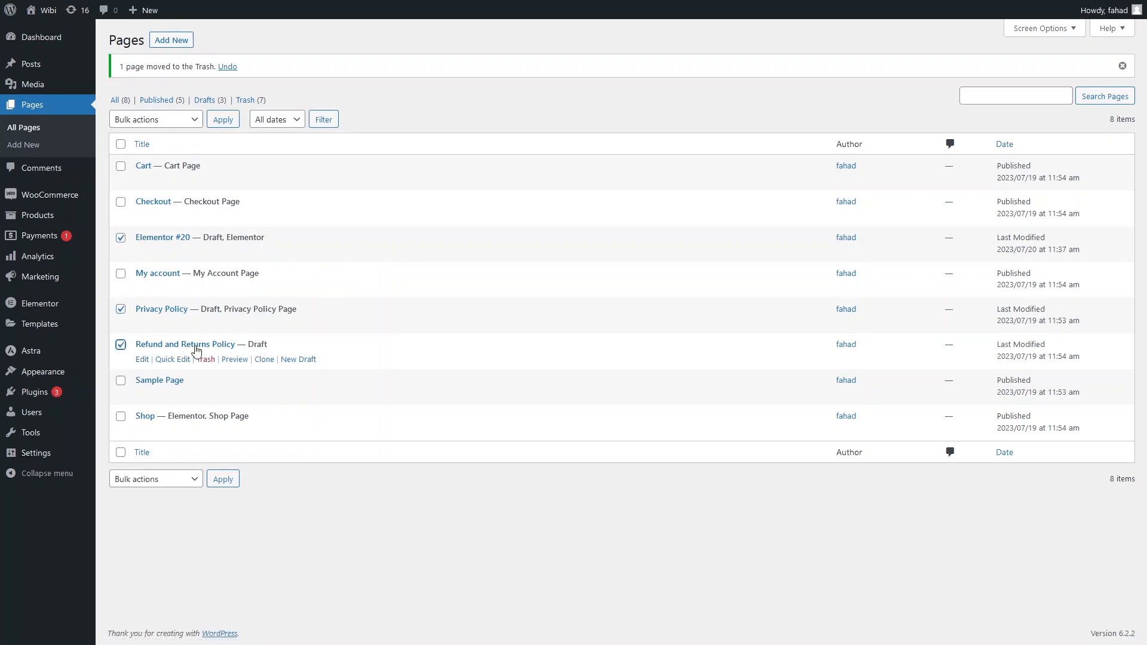
pyautogui.click(122, 382)
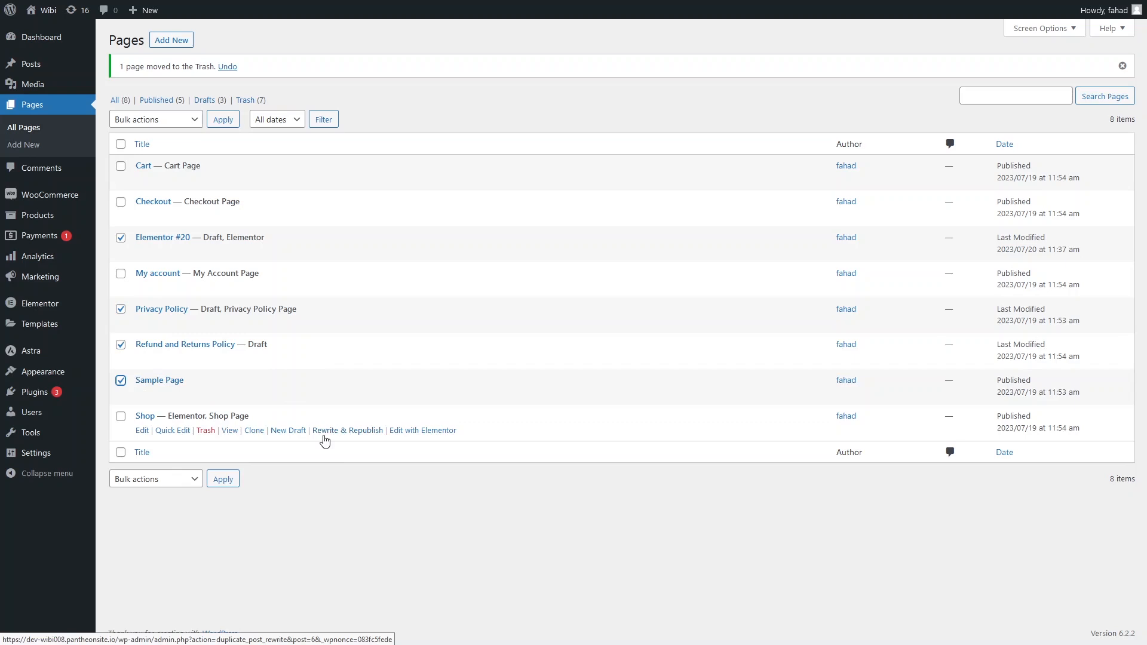
pyautogui.click(192, 125)
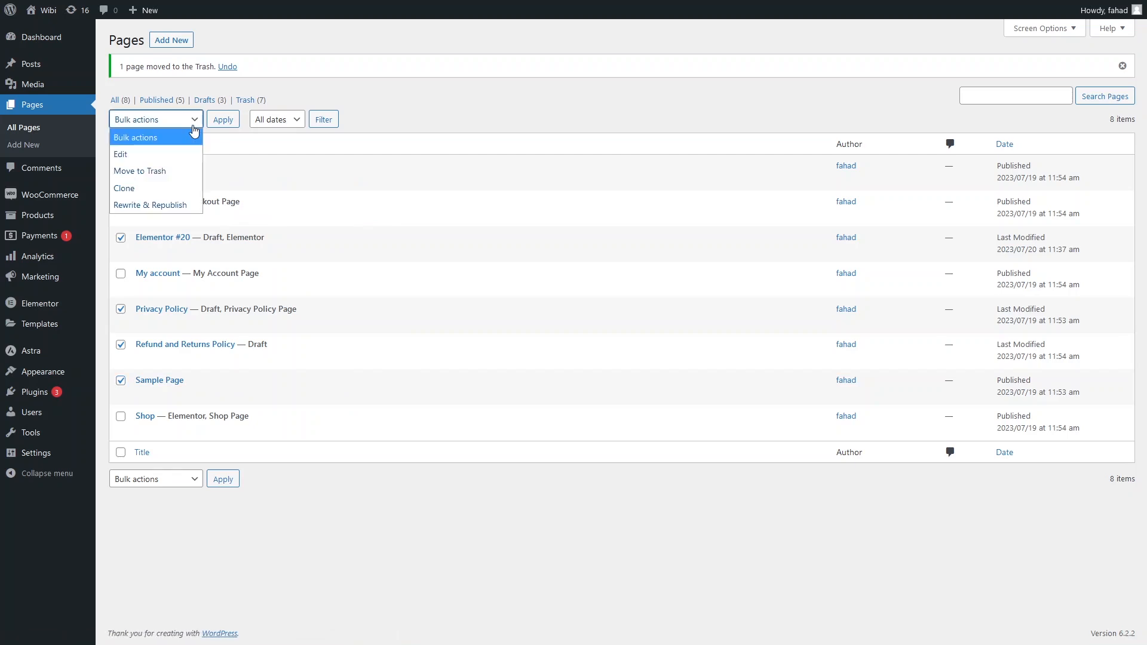
pyautogui.click(165, 190)
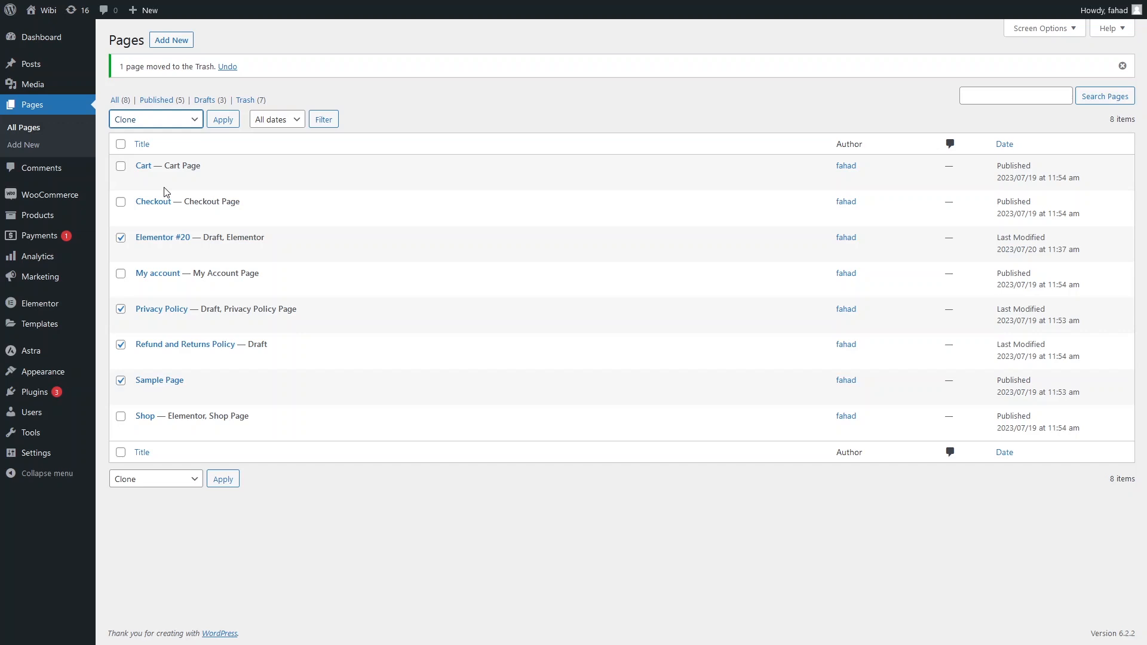
pyautogui.click(234, 489)
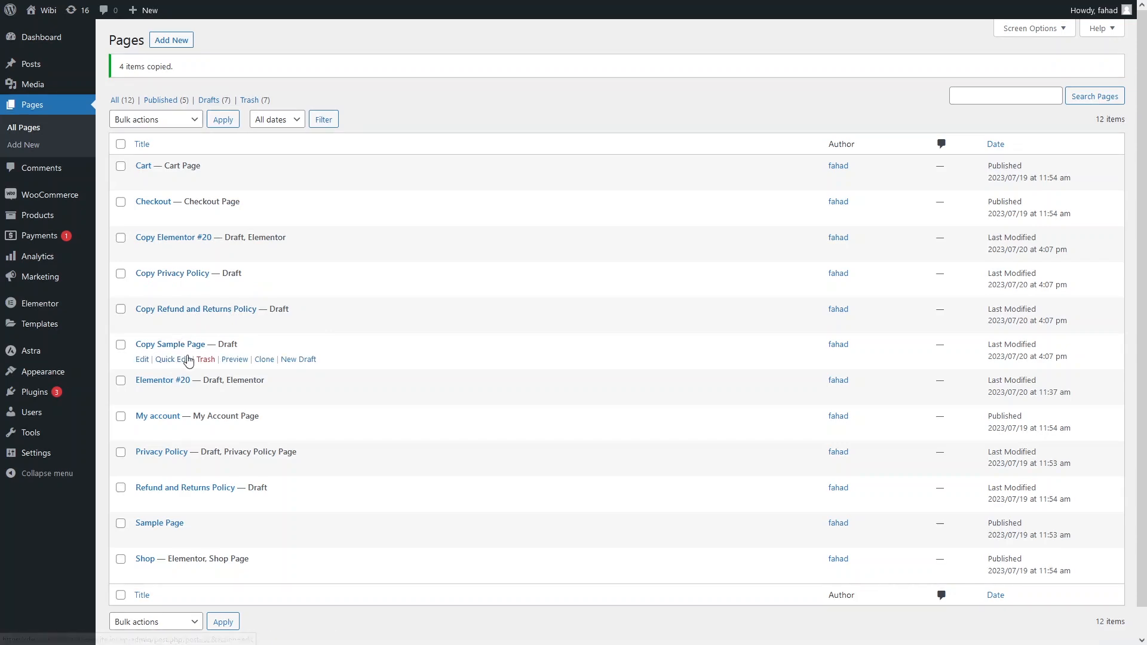
# Preview the copies of Elementor #20, Privacy Policy, Refund and Returns Policy and Sample Page, and look over their content.
pyautogui.middleClick(238, 360)
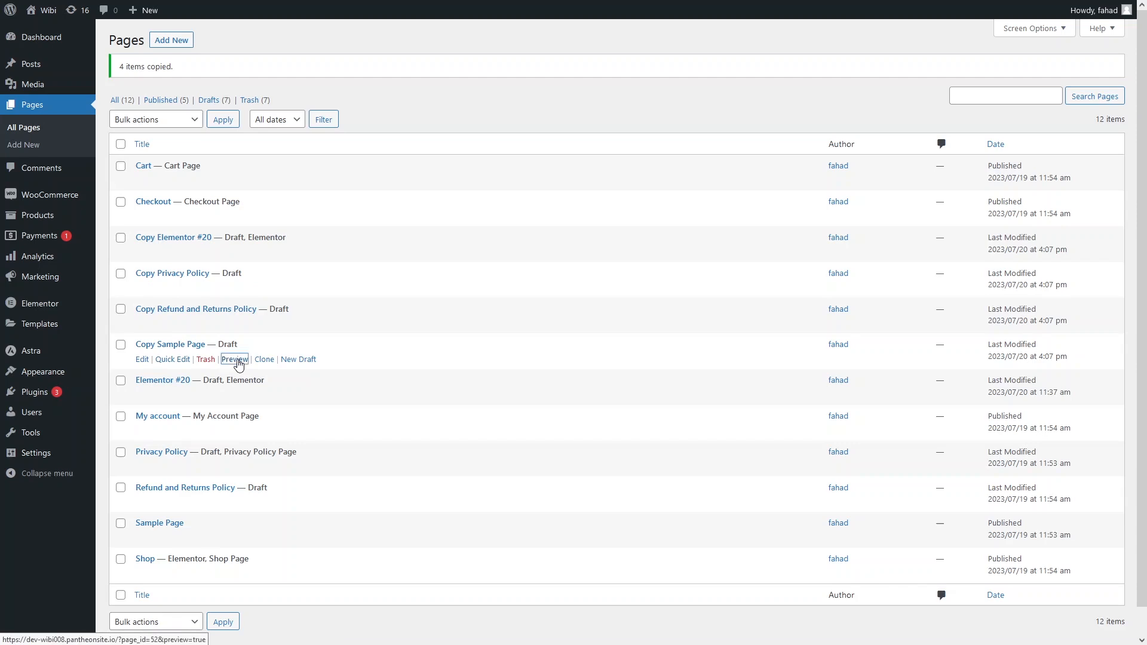
pyautogui.middleClick(232, 324)
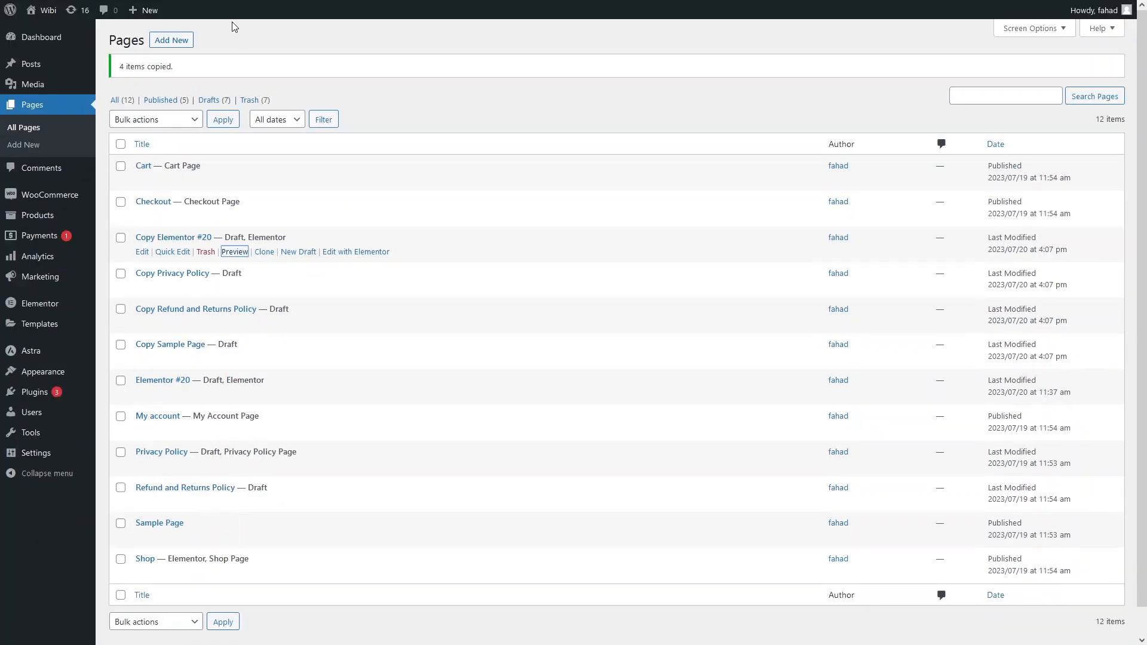
pyautogui.moveTo(220, 2)
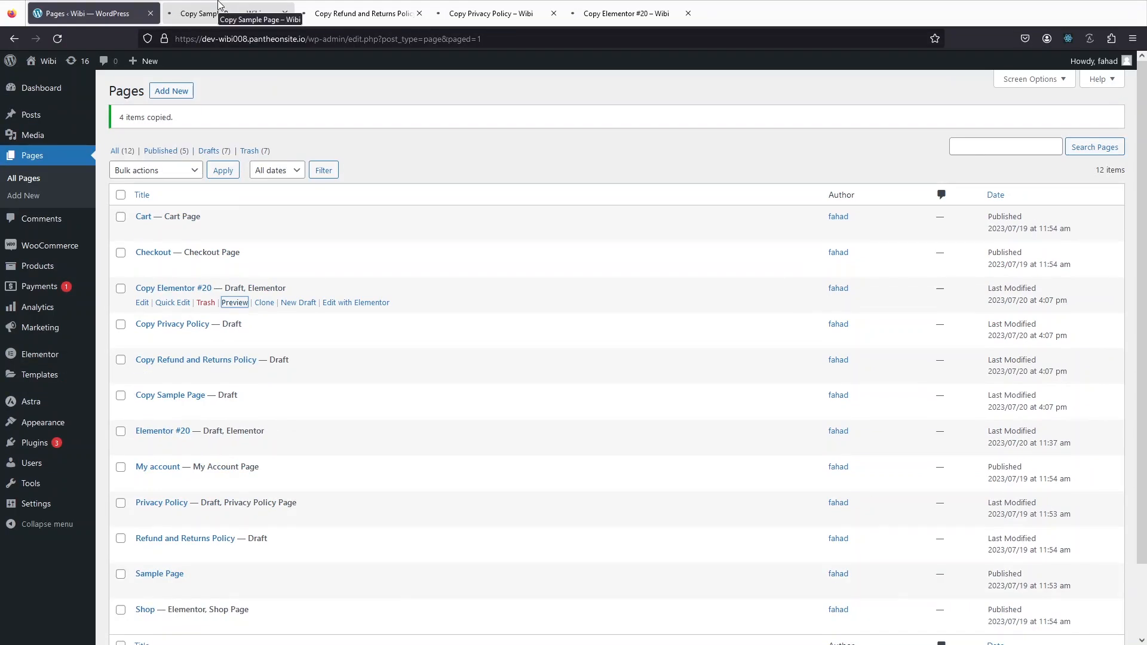
pyautogui.click(618, 5)
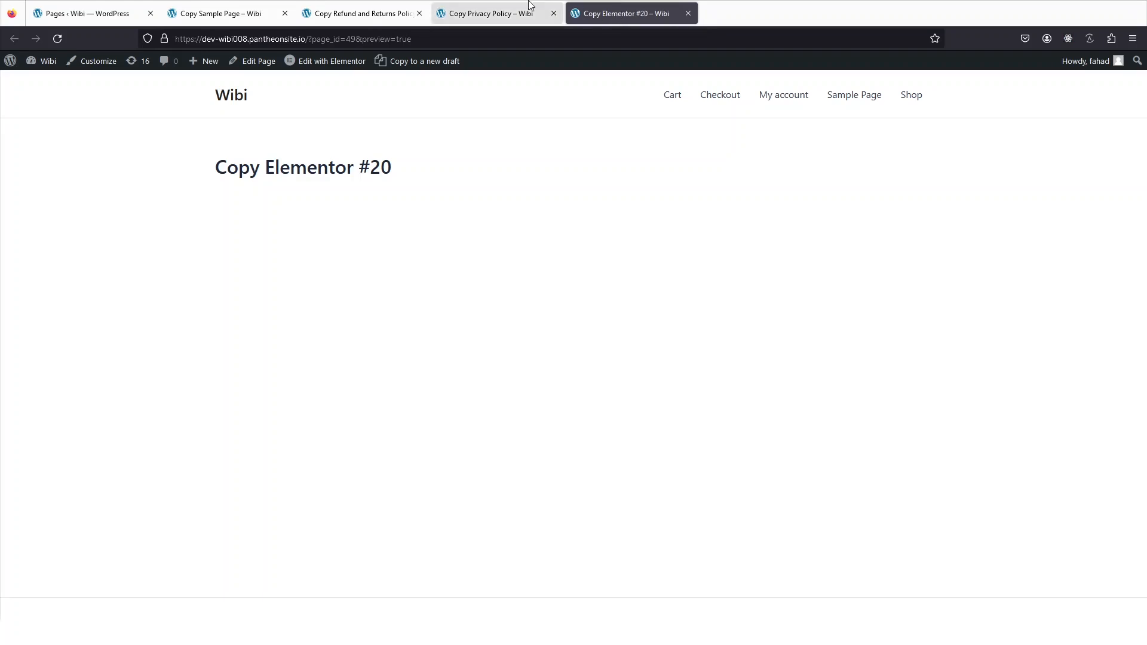
pyautogui.click(471, 12)
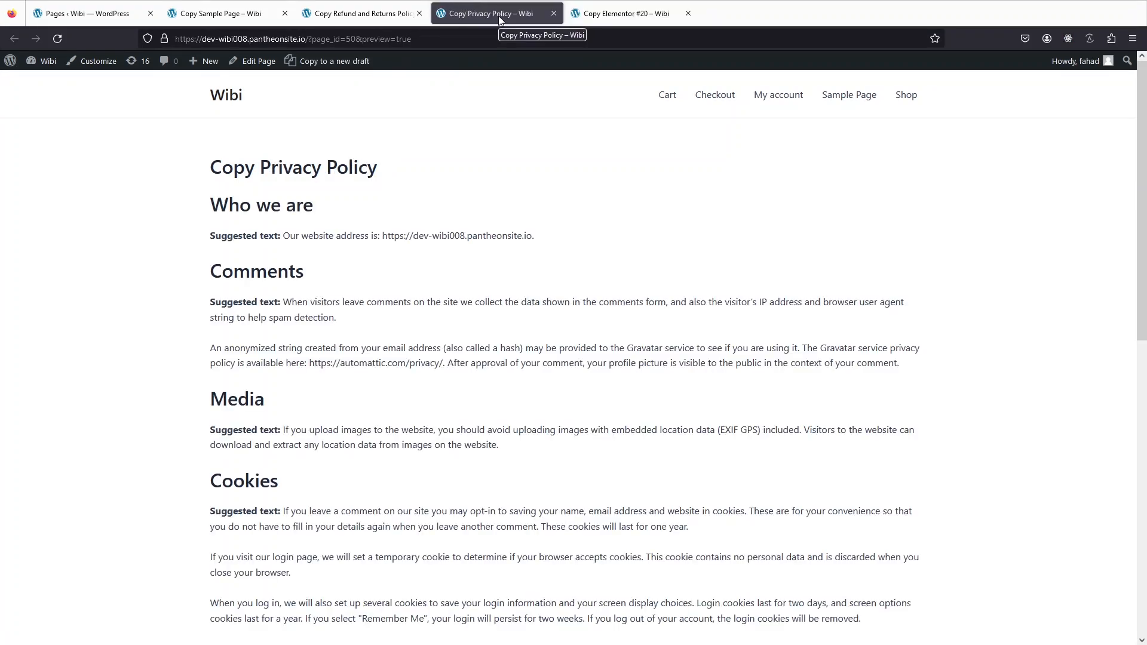
pyautogui.scroll(-8, 411, 263)
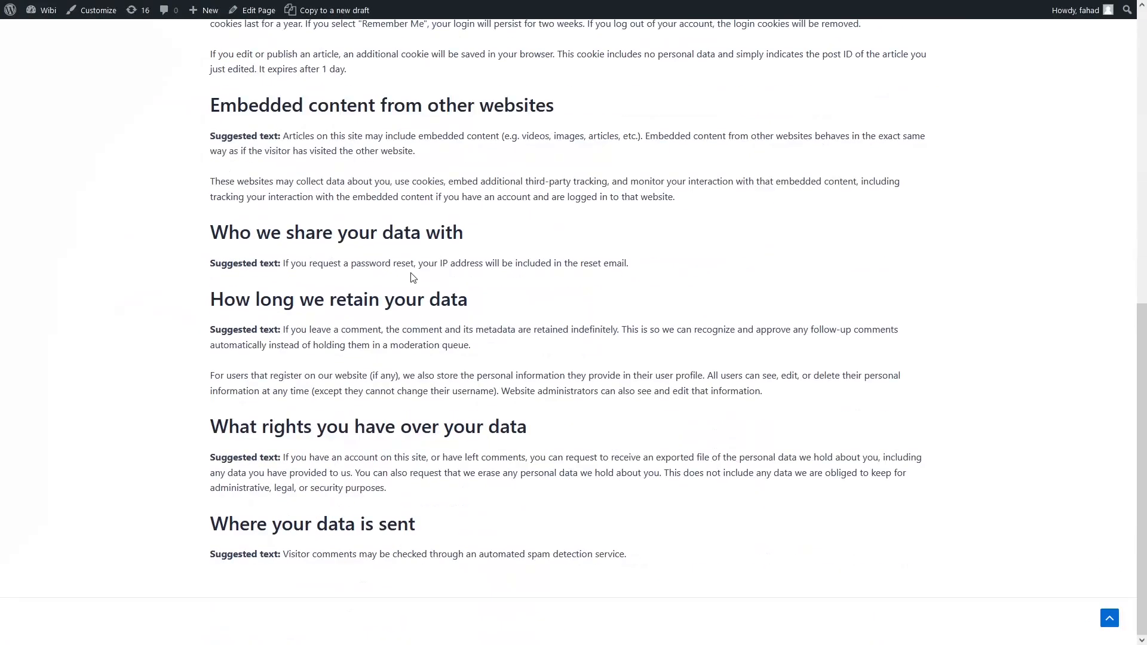
pyautogui.scroll(10, 411, 274)
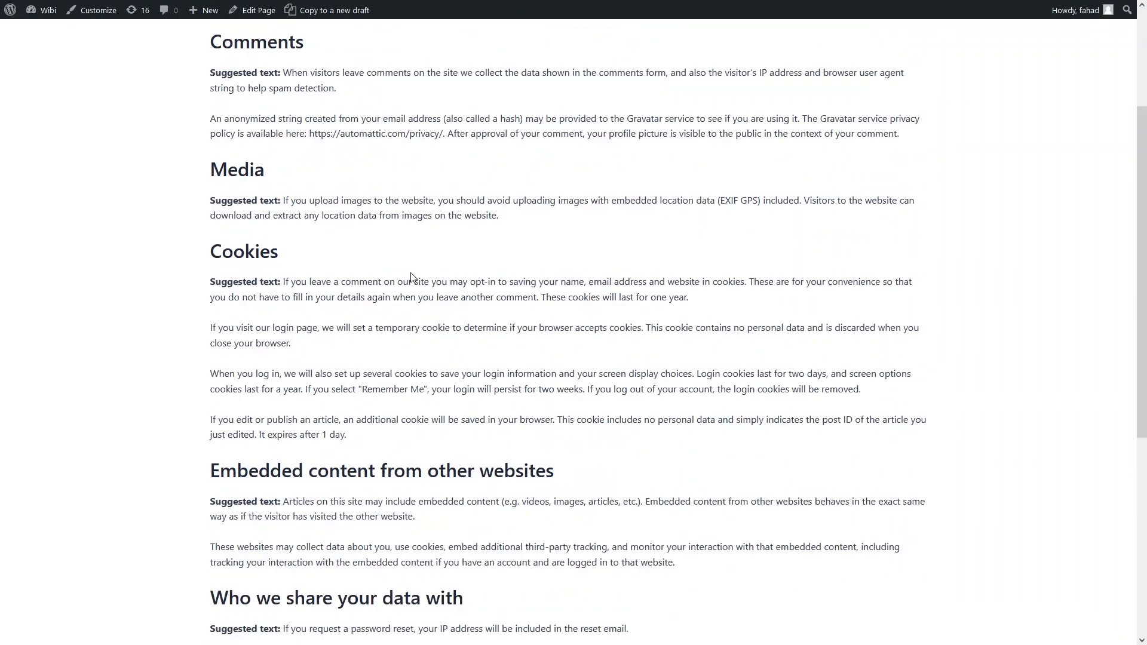
pyautogui.click(376, 4)
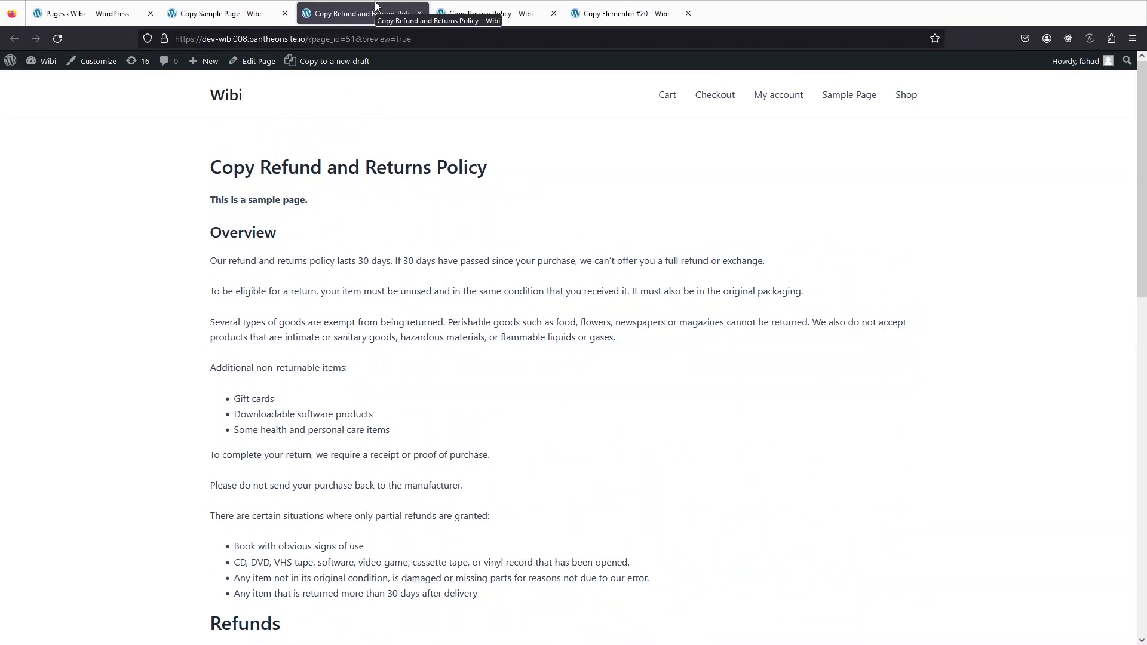
pyautogui.click(218, 13)
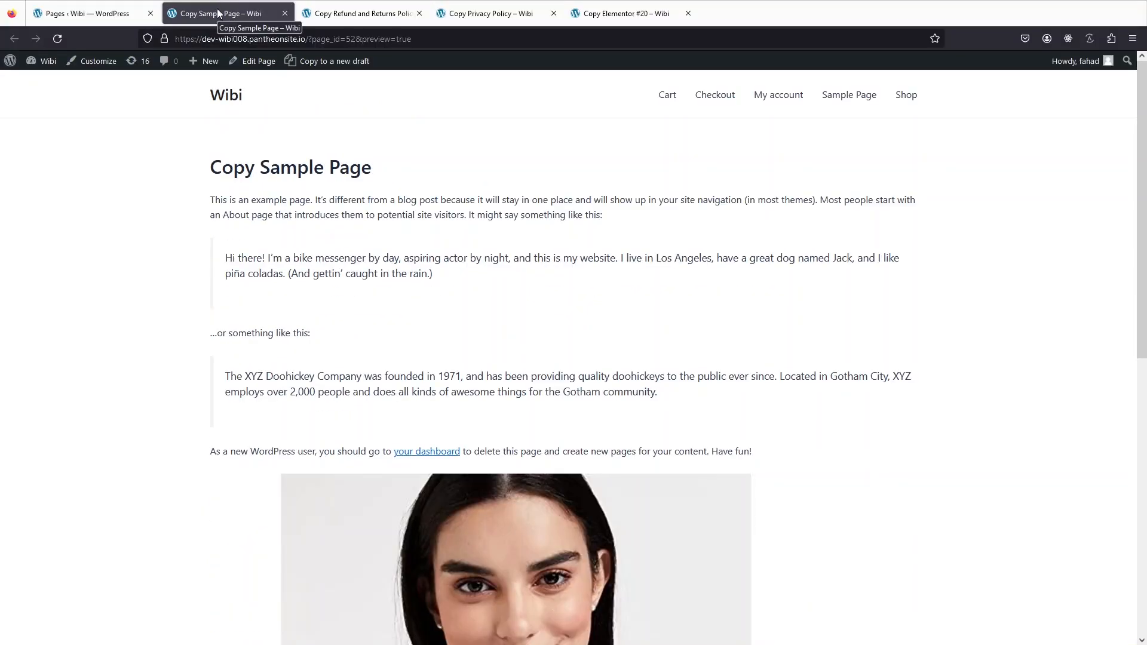
# Return to the pages list and move the four copied drafts to the trash in bulk.
pyautogui.click(97, 13)
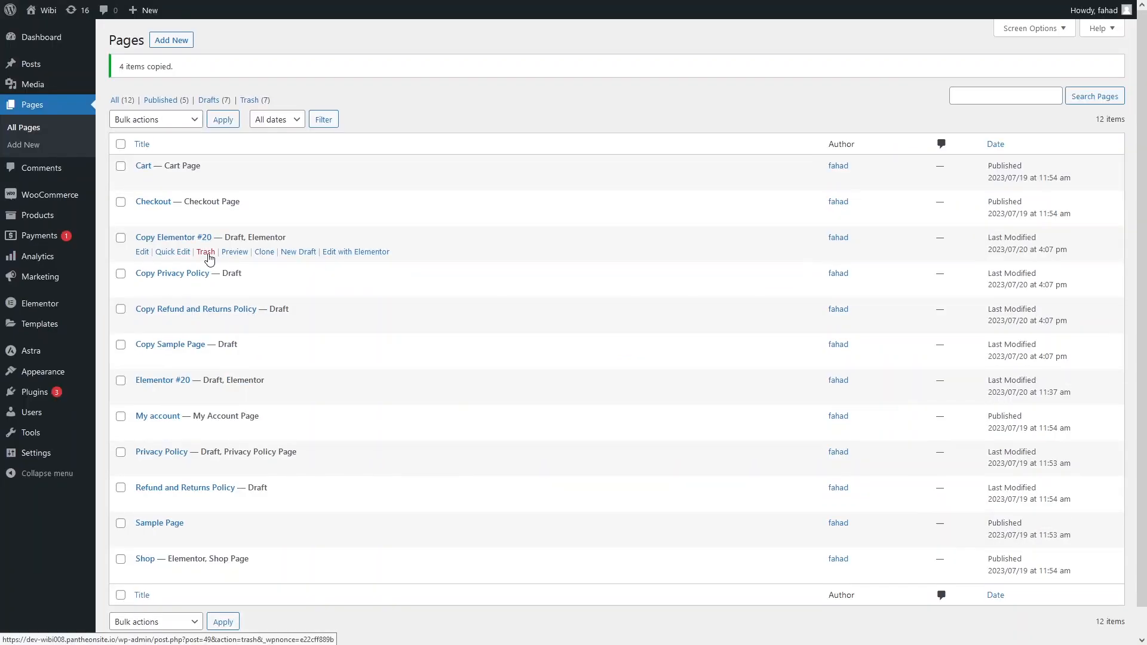
pyautogui.click(122, 239)
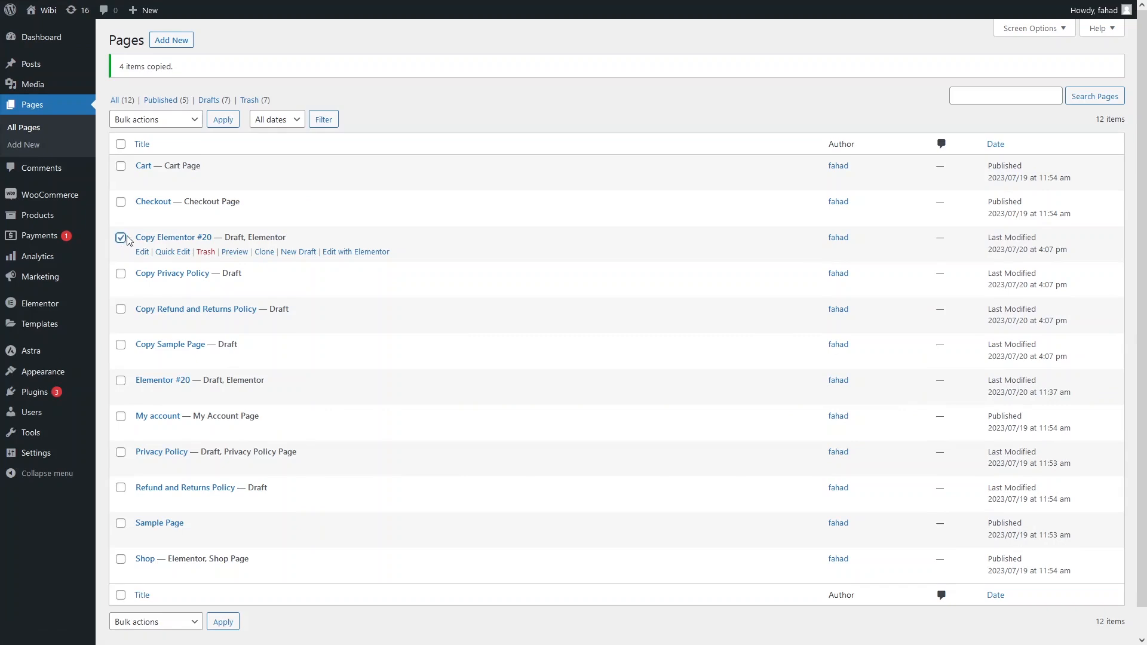
pyautogui.click(121, 274)
pyautogui.click(121, 309)
pyautogui.click(121, 345)
pyautogui.click(195, 119)
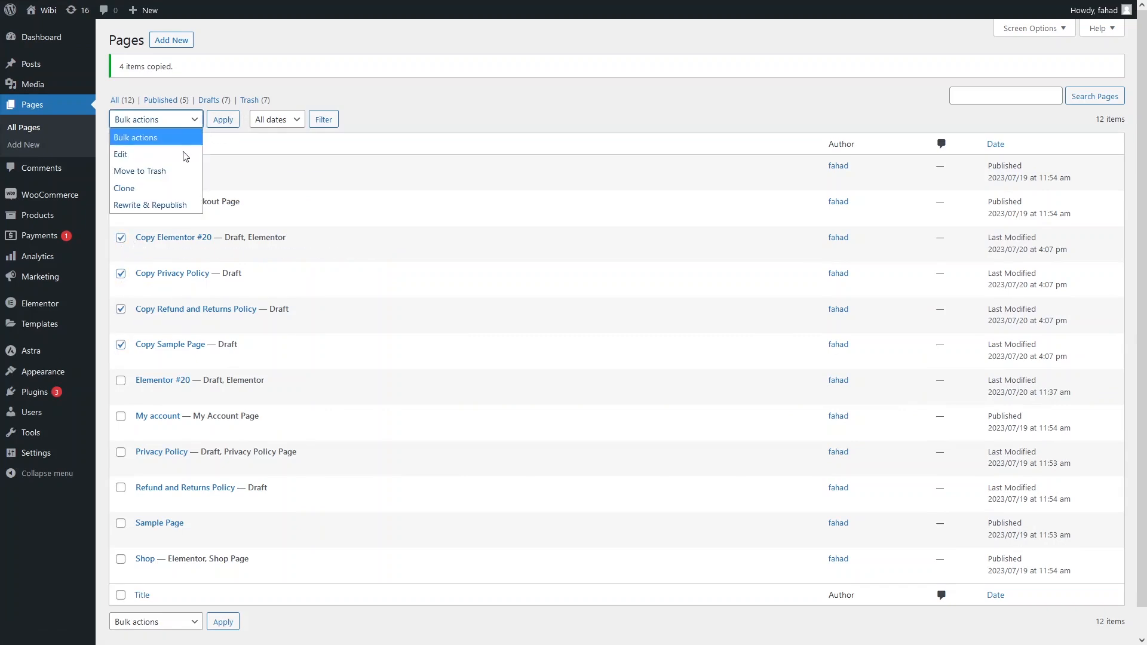
pyautogui.click(158, 171)
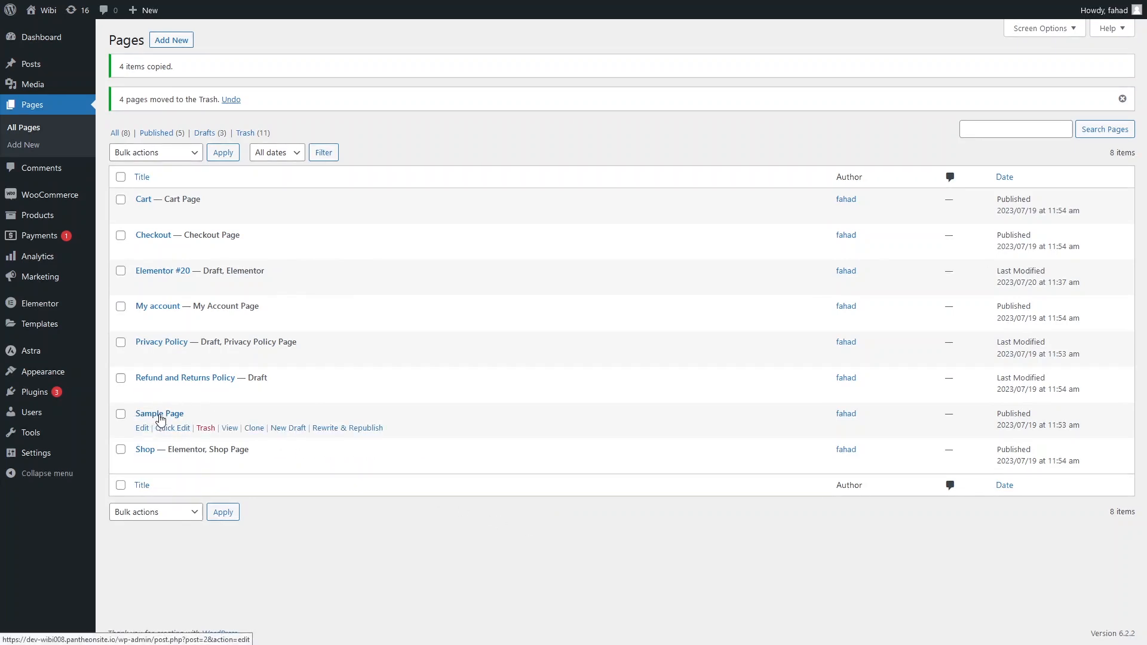
# Open Sample Page in the editor and copy all of its blocks.
pyautogui.click(142, 428)
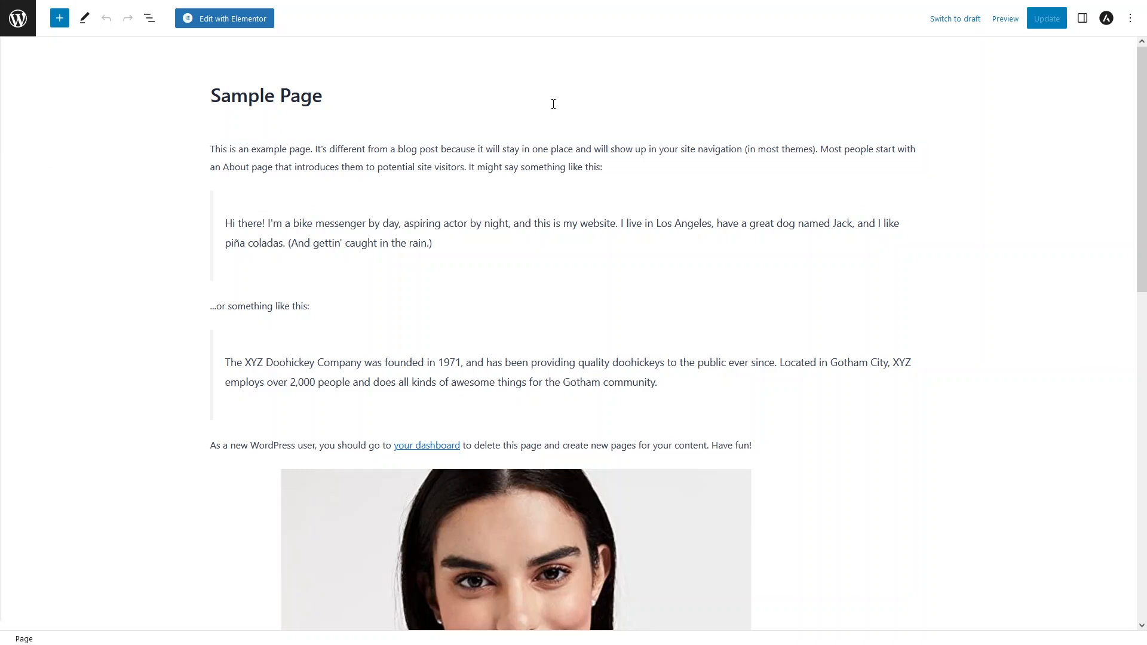
pyautogui.click(1131, 20)
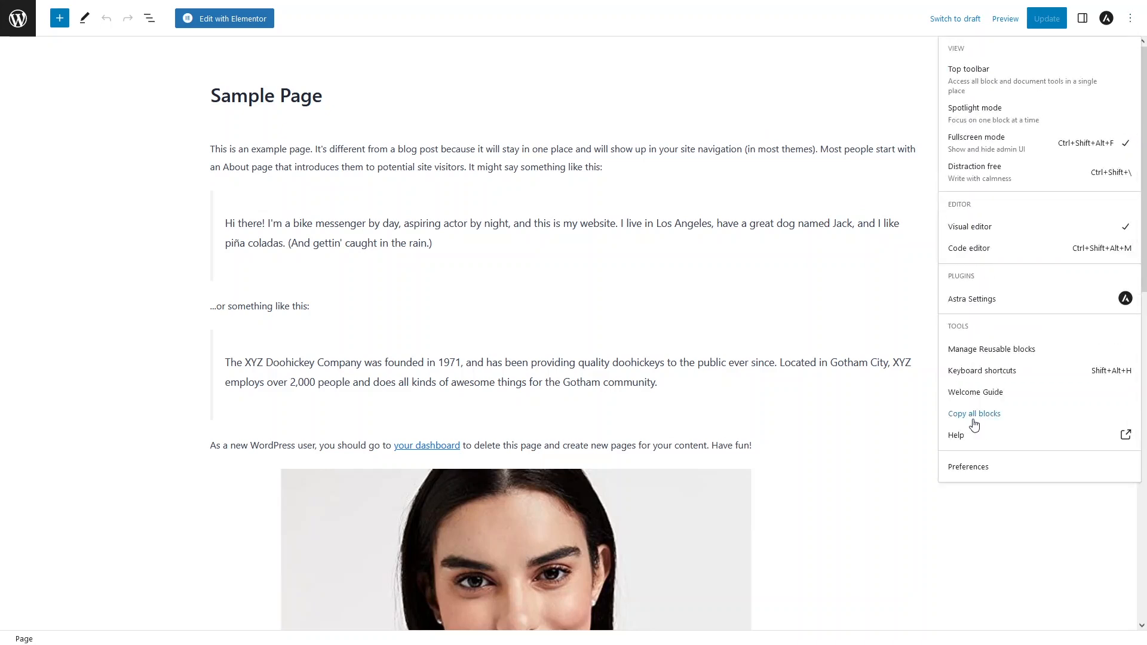
pyautogui.click(973, 420)
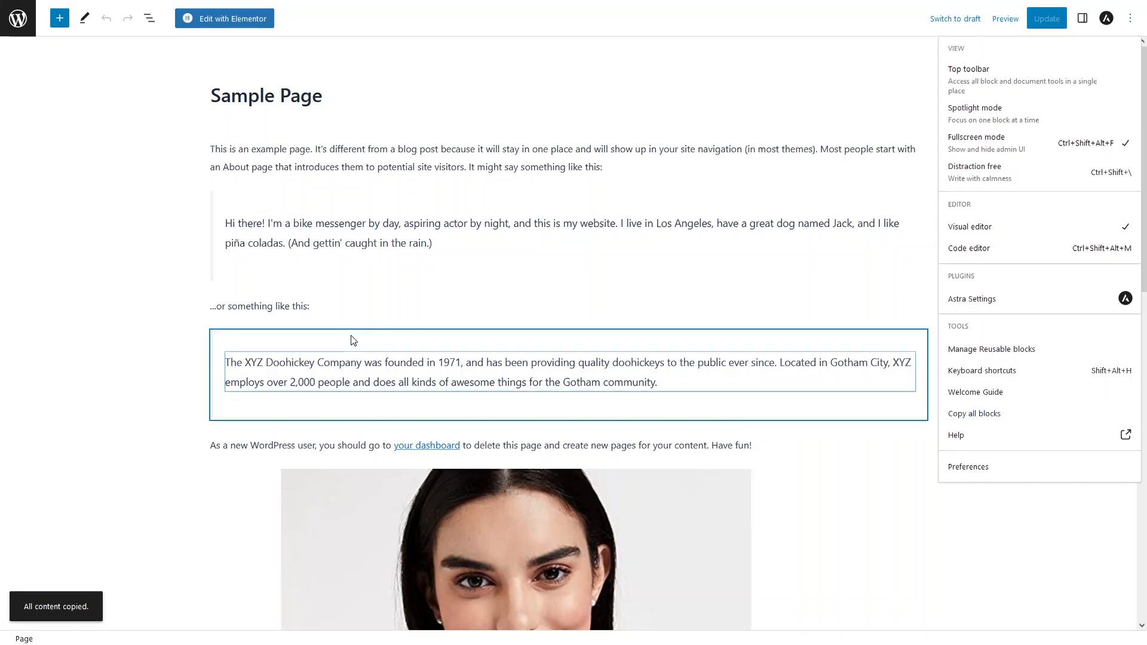
# Add a new page and title it Duplicate Sample Page.
pyautogui.click(12, 22)
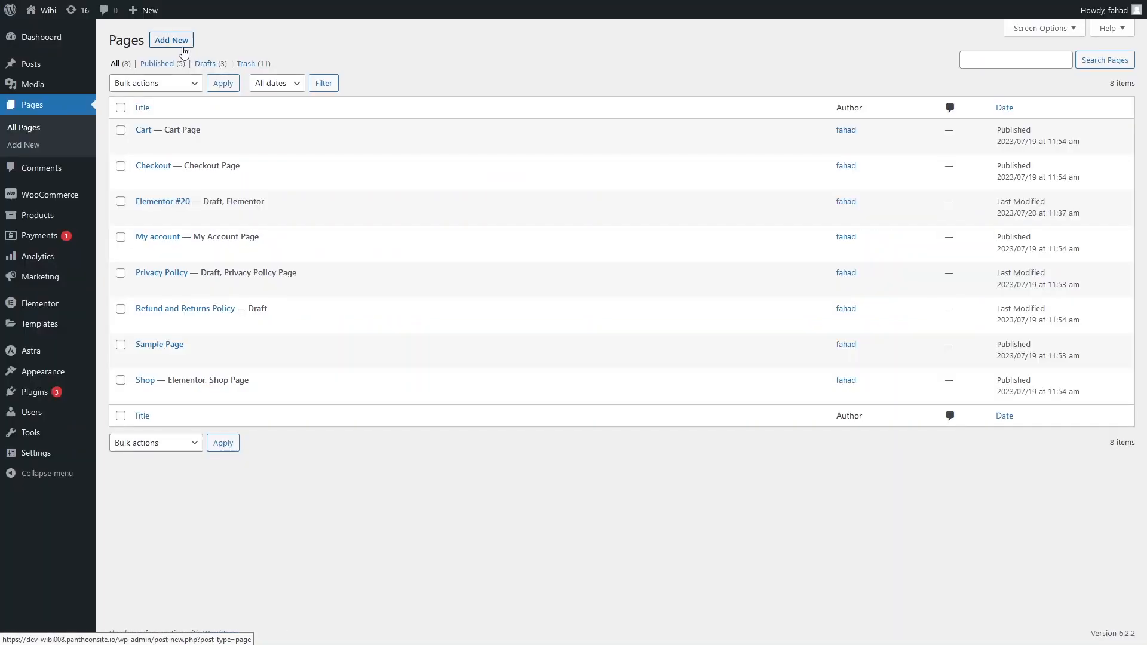
pyautogui.click(173, 42)
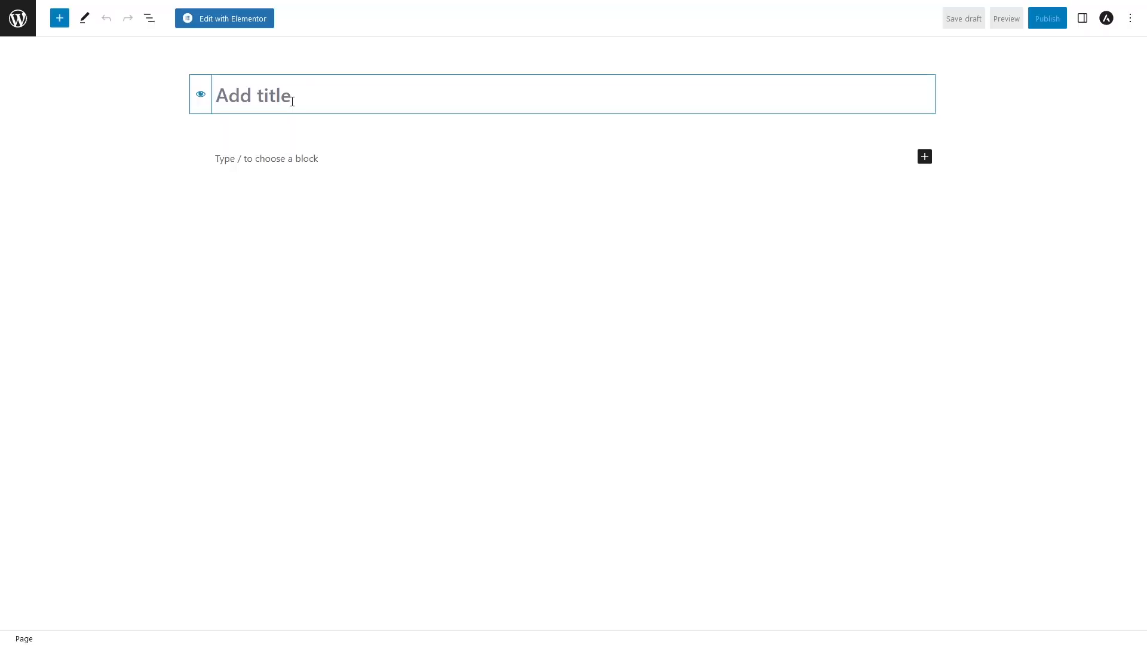
pyautogui.write('Dupli')
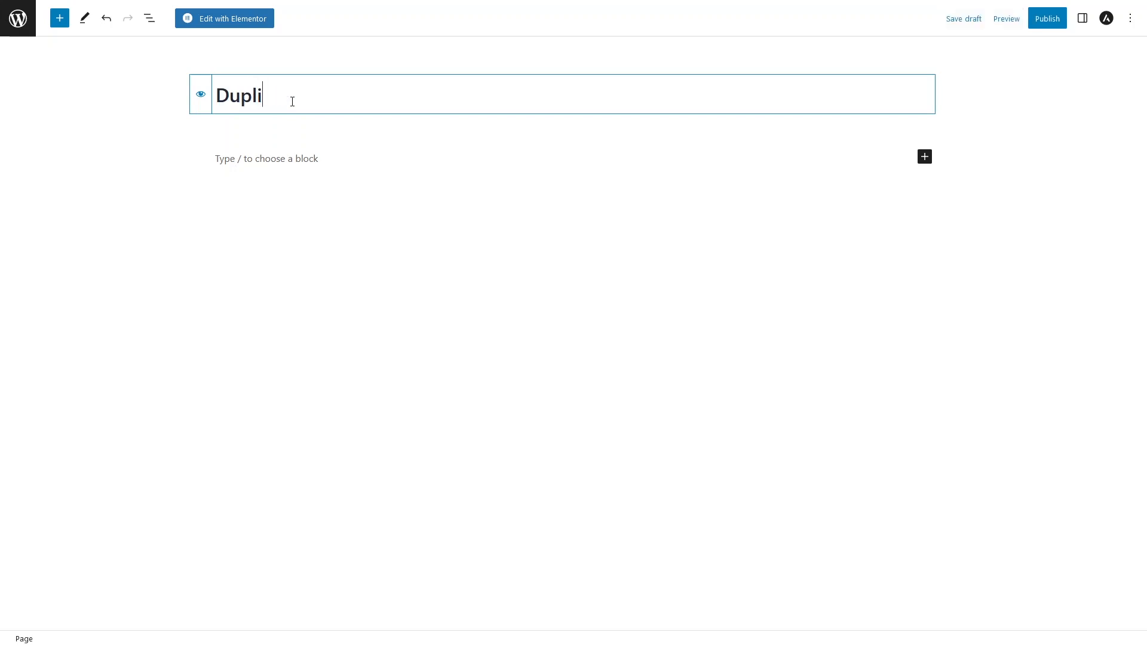
pyautogui.write('cate Sample Page')
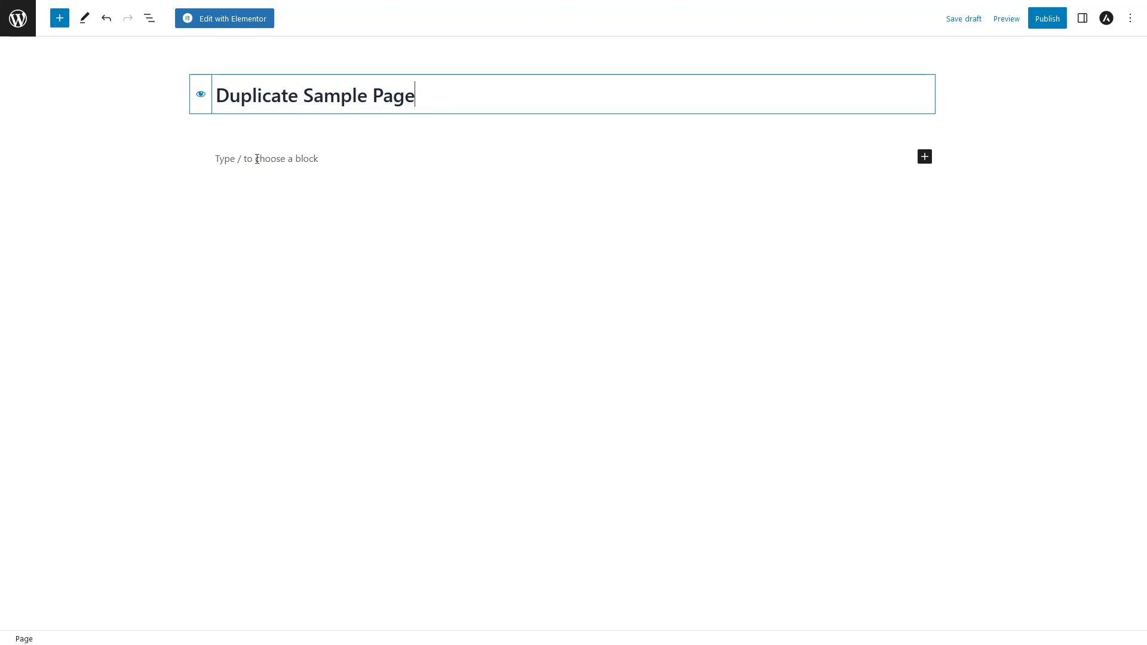
# Paste the copied Sample Page blocks into the body of Duplicate Sample Page and review the content.
pyautogui.click(296, 153)
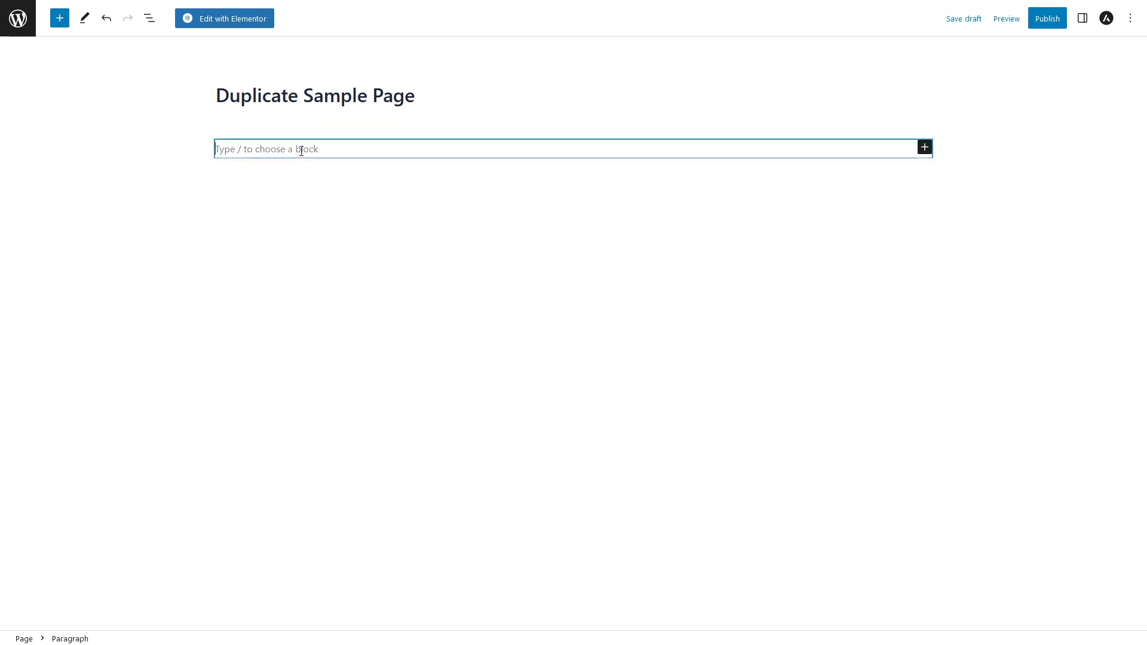
pyautogui.rightClick(301, 151)
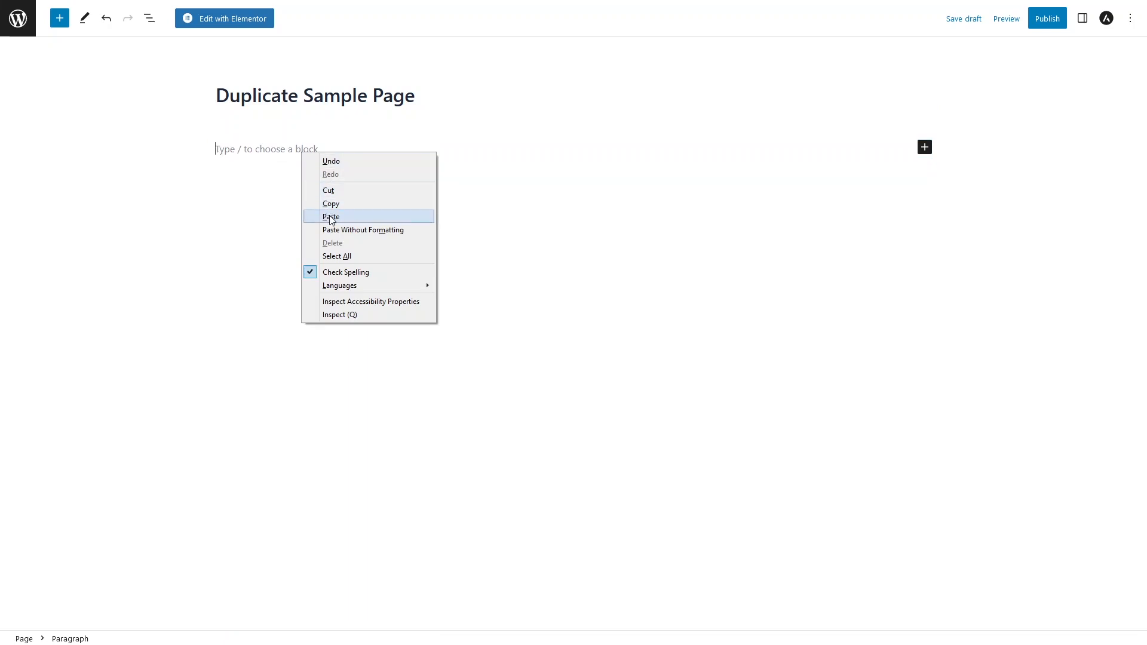
pyautogui.click(360, 219)
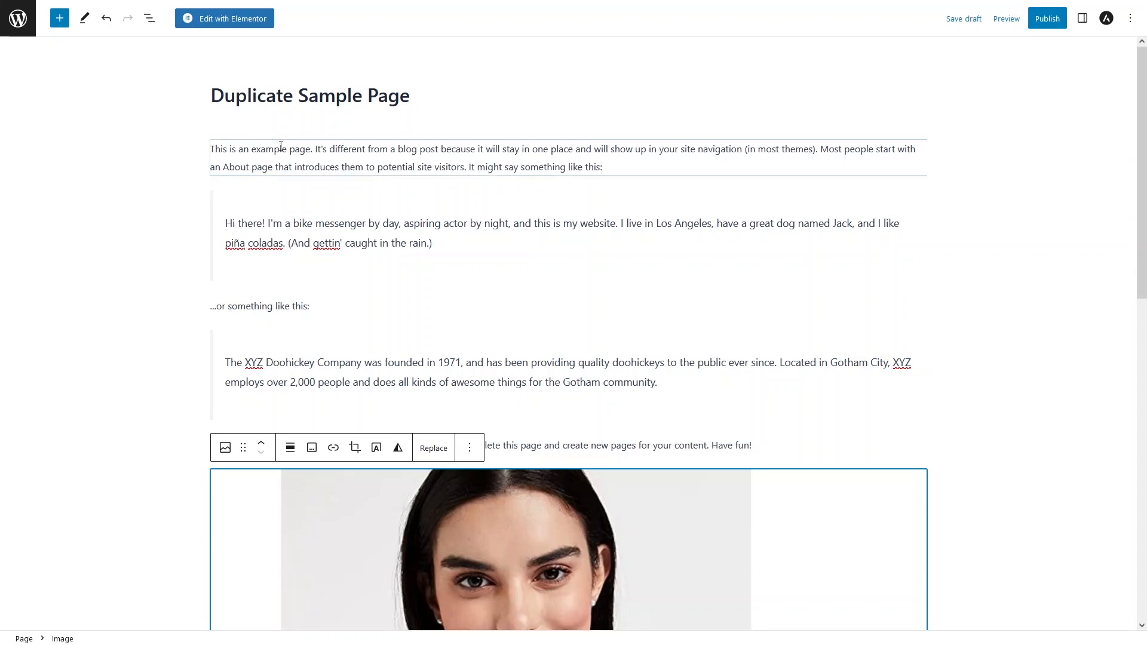
pyautogui.moveTo(217, 95); pyautogui.dragTo(410, 96)
pyautogui.click(361, 220)
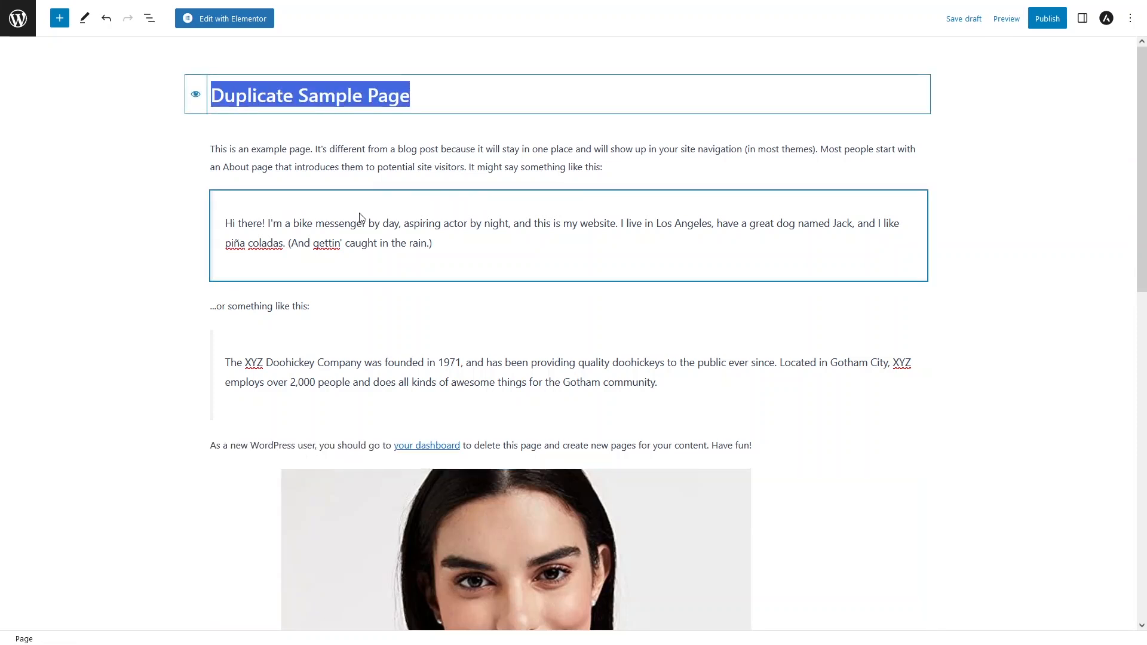
pyautogui.scroll(-2, 360, 218)
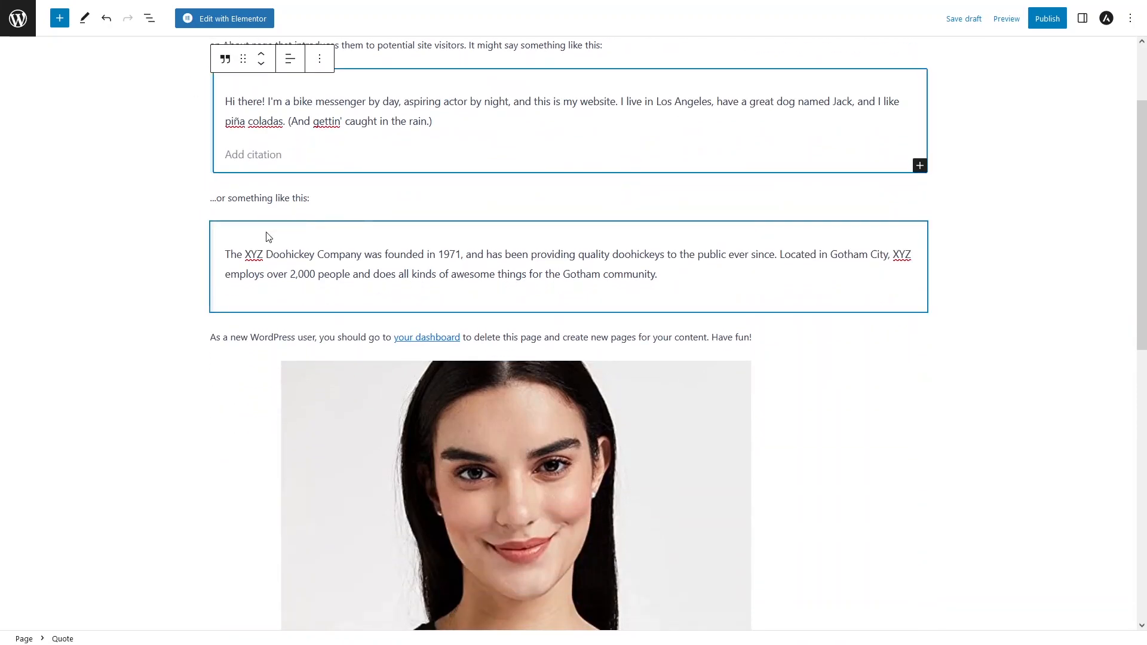